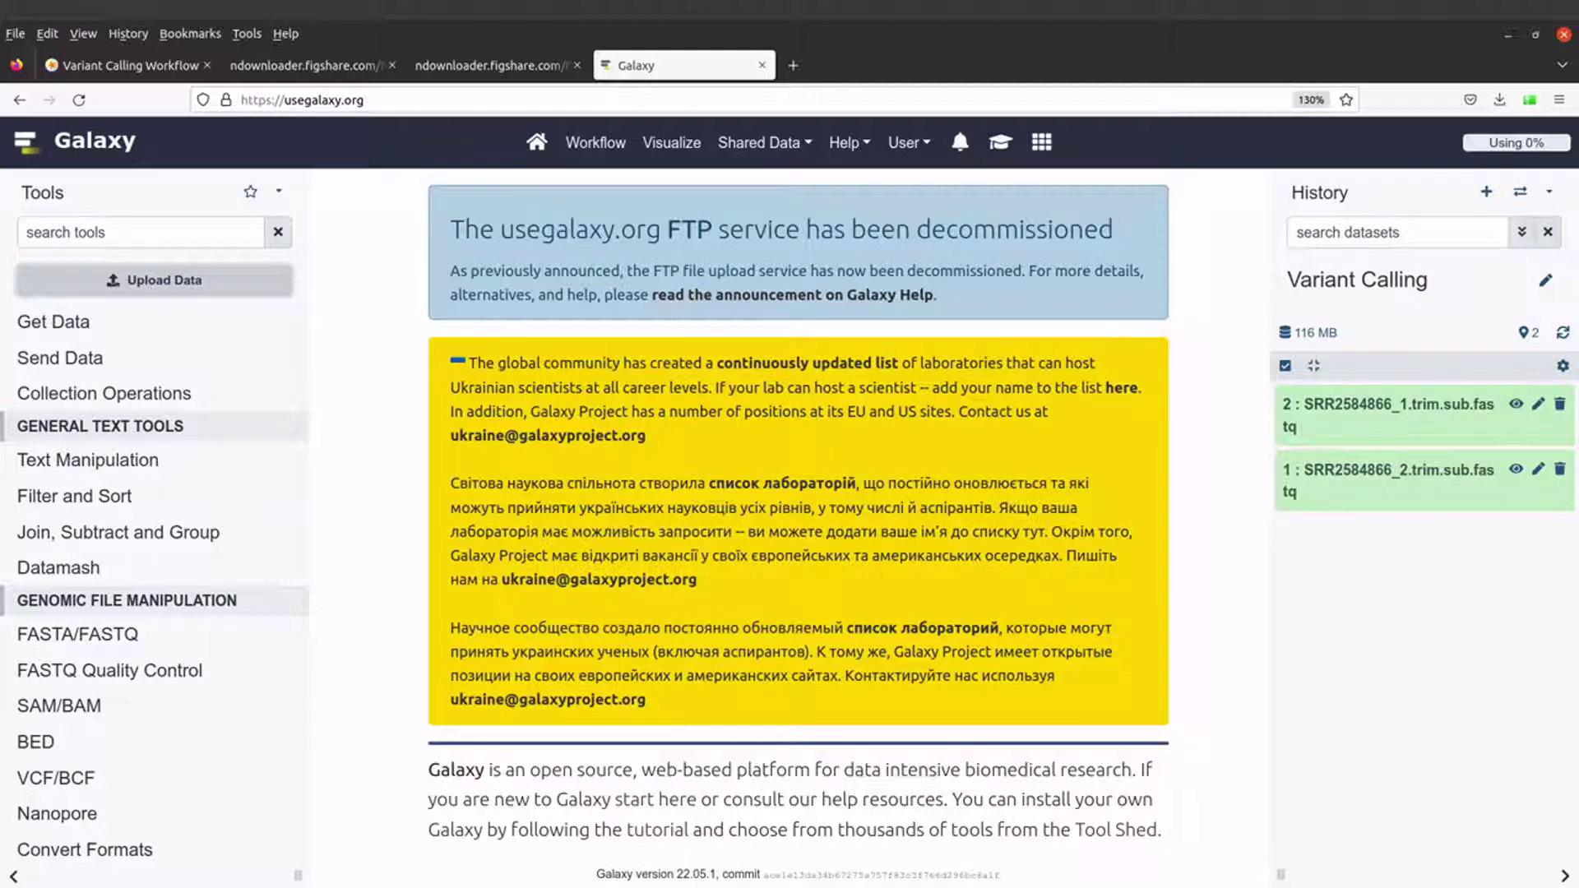
- Switch to the Variant Calling Workflow tutorial and examine the bwa mem commands for aligning reads to the reference genome
left_click(140, 67)
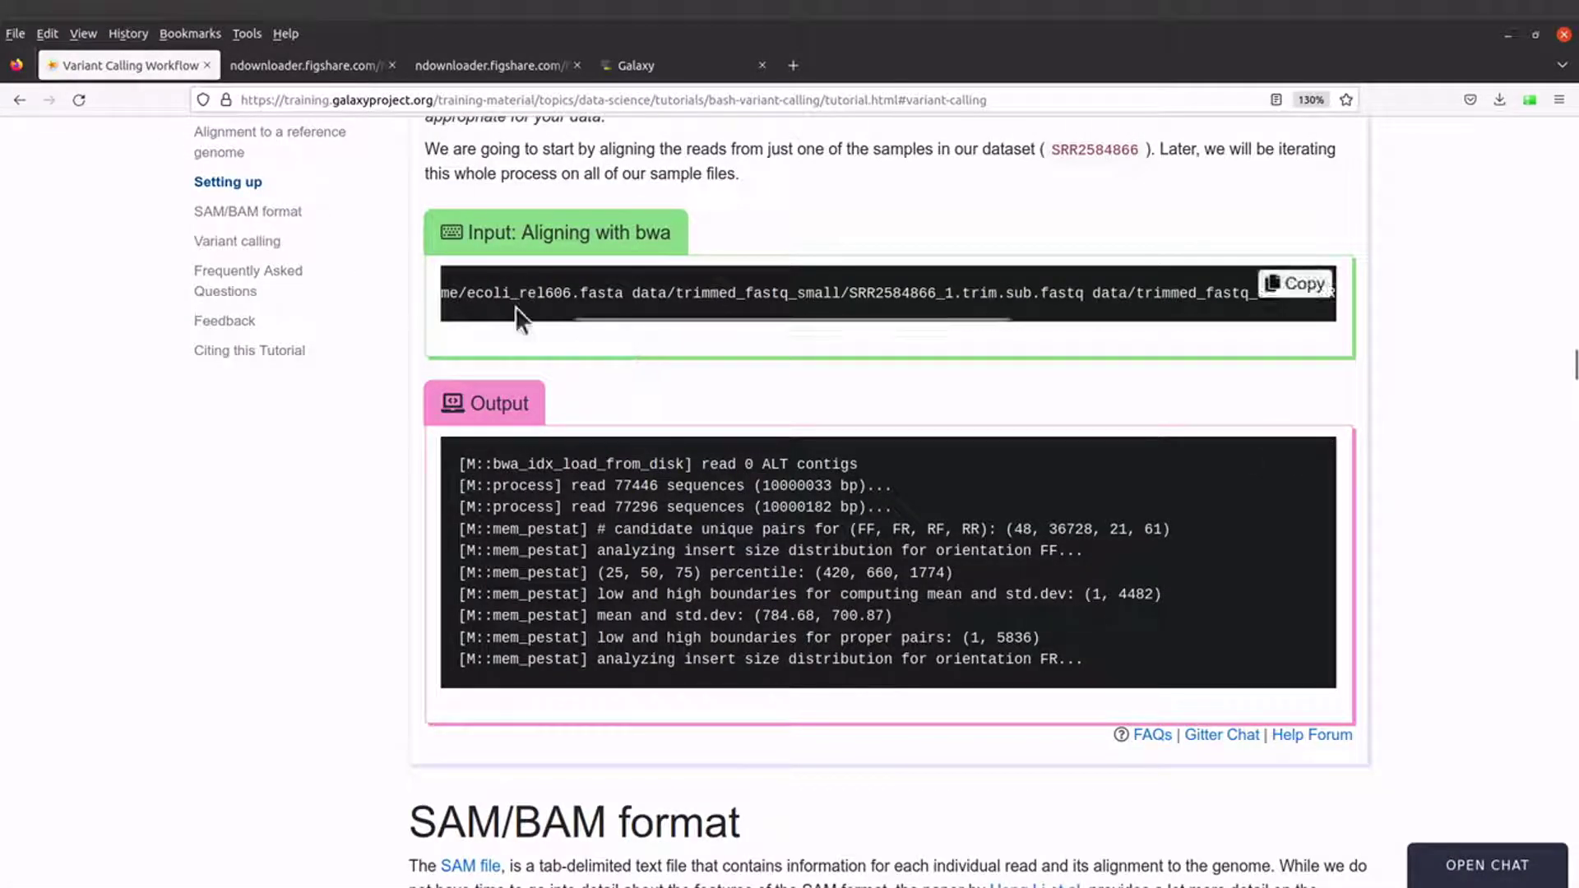
scroll(605, 318, "left", 3)
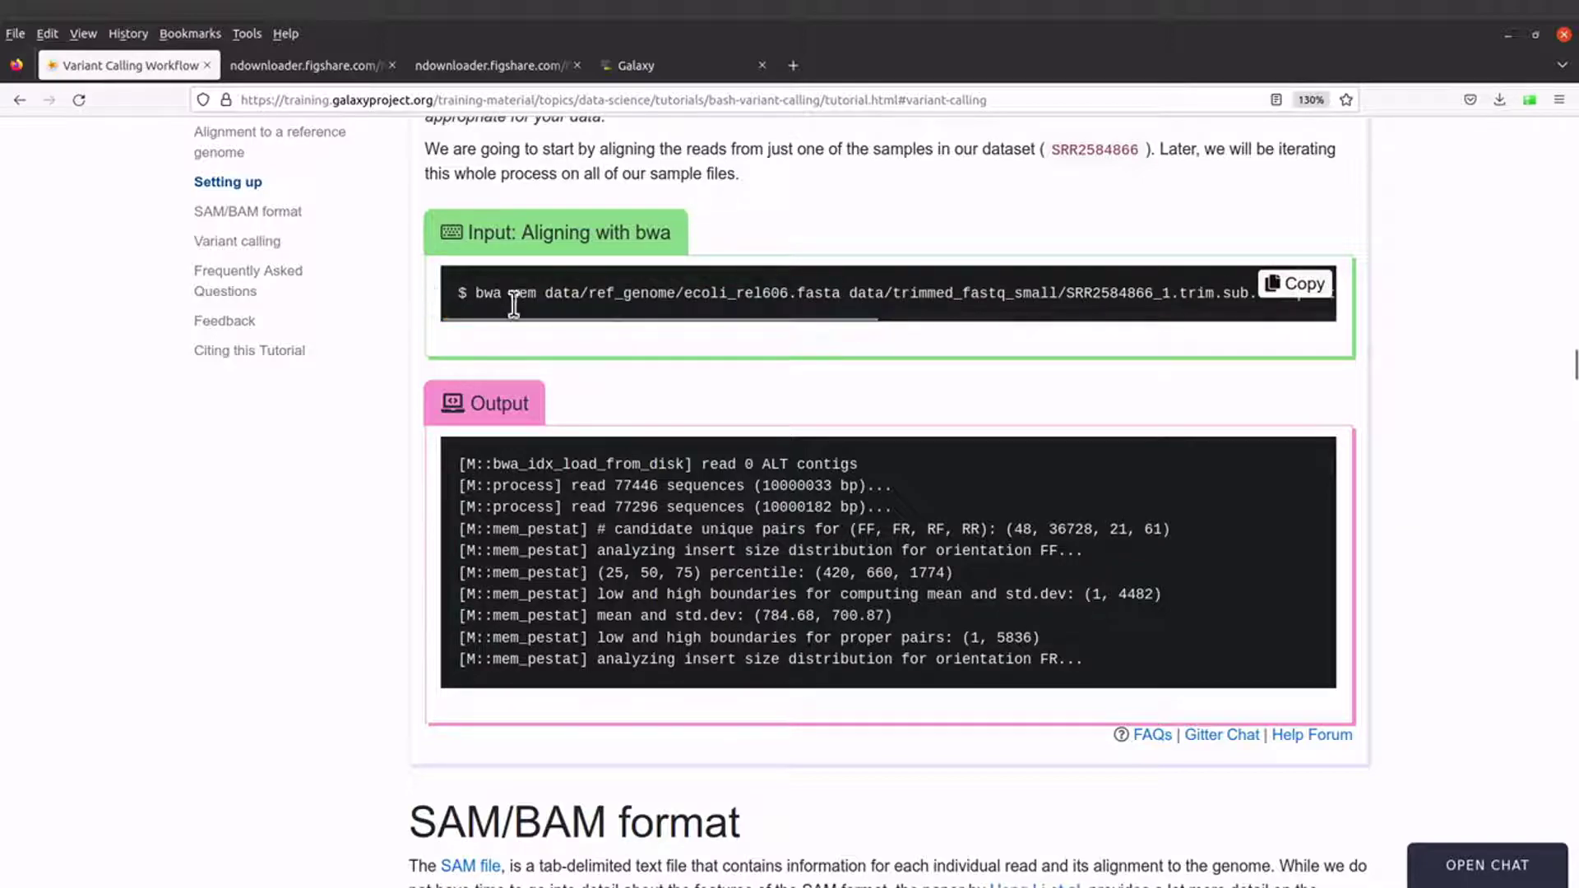
scroll(607, 327, "up", 6)
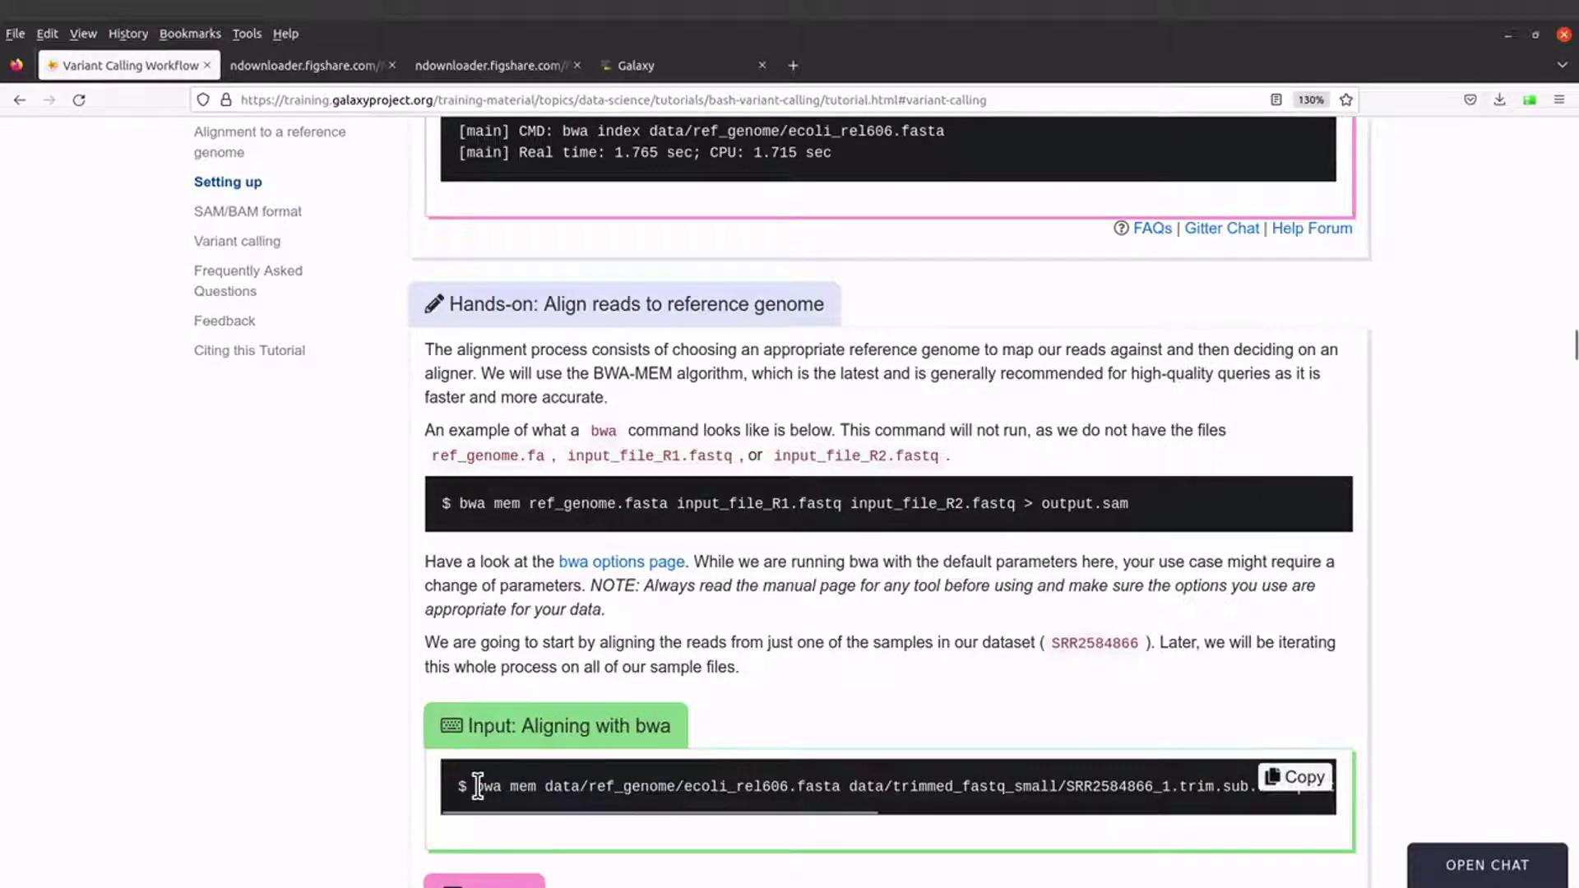
left_click_drag(472, 784, 537, 786)
left_click(531, 788)
scroll(631, 815, "down", 2)
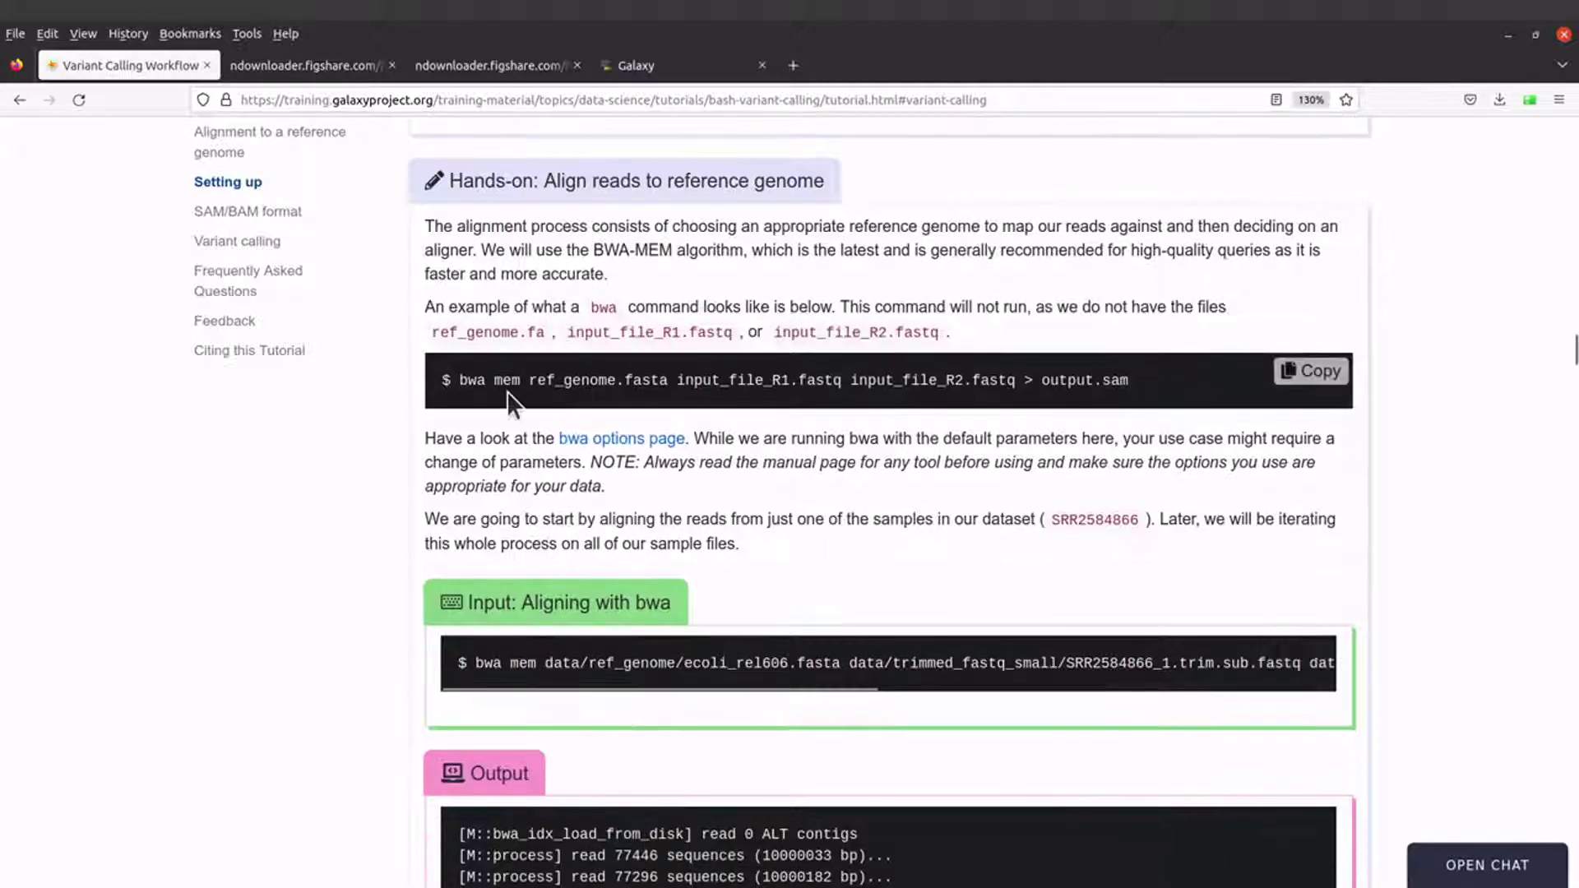
- Return to Galaxy, search the tools for "bwa" and open the Map with BWA-MEM tool
left_click(648, 65)
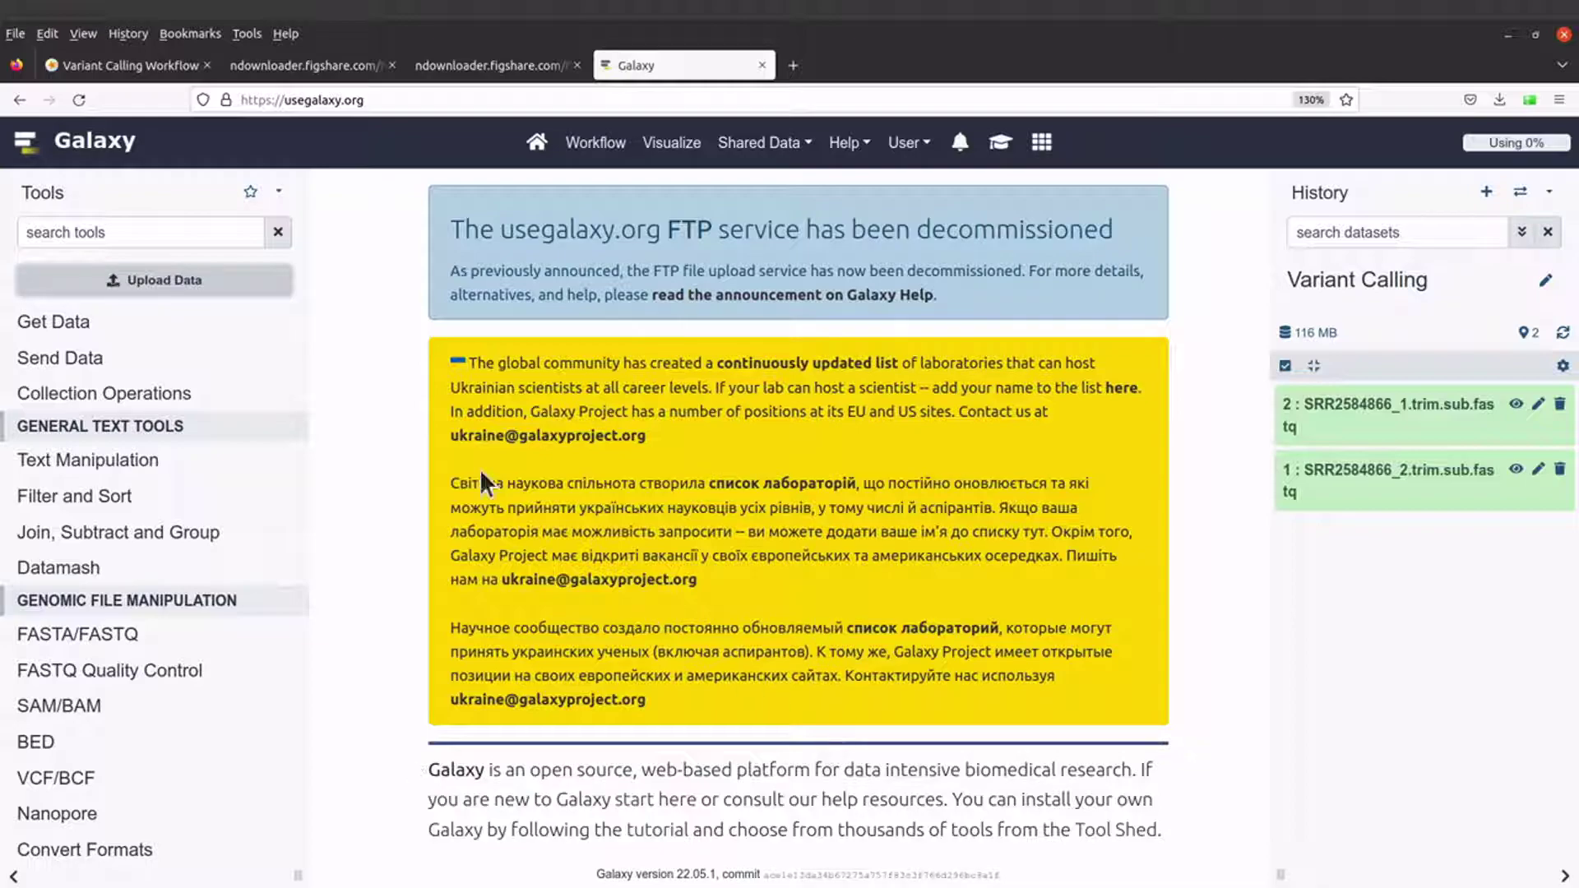
left_click(167, 227)
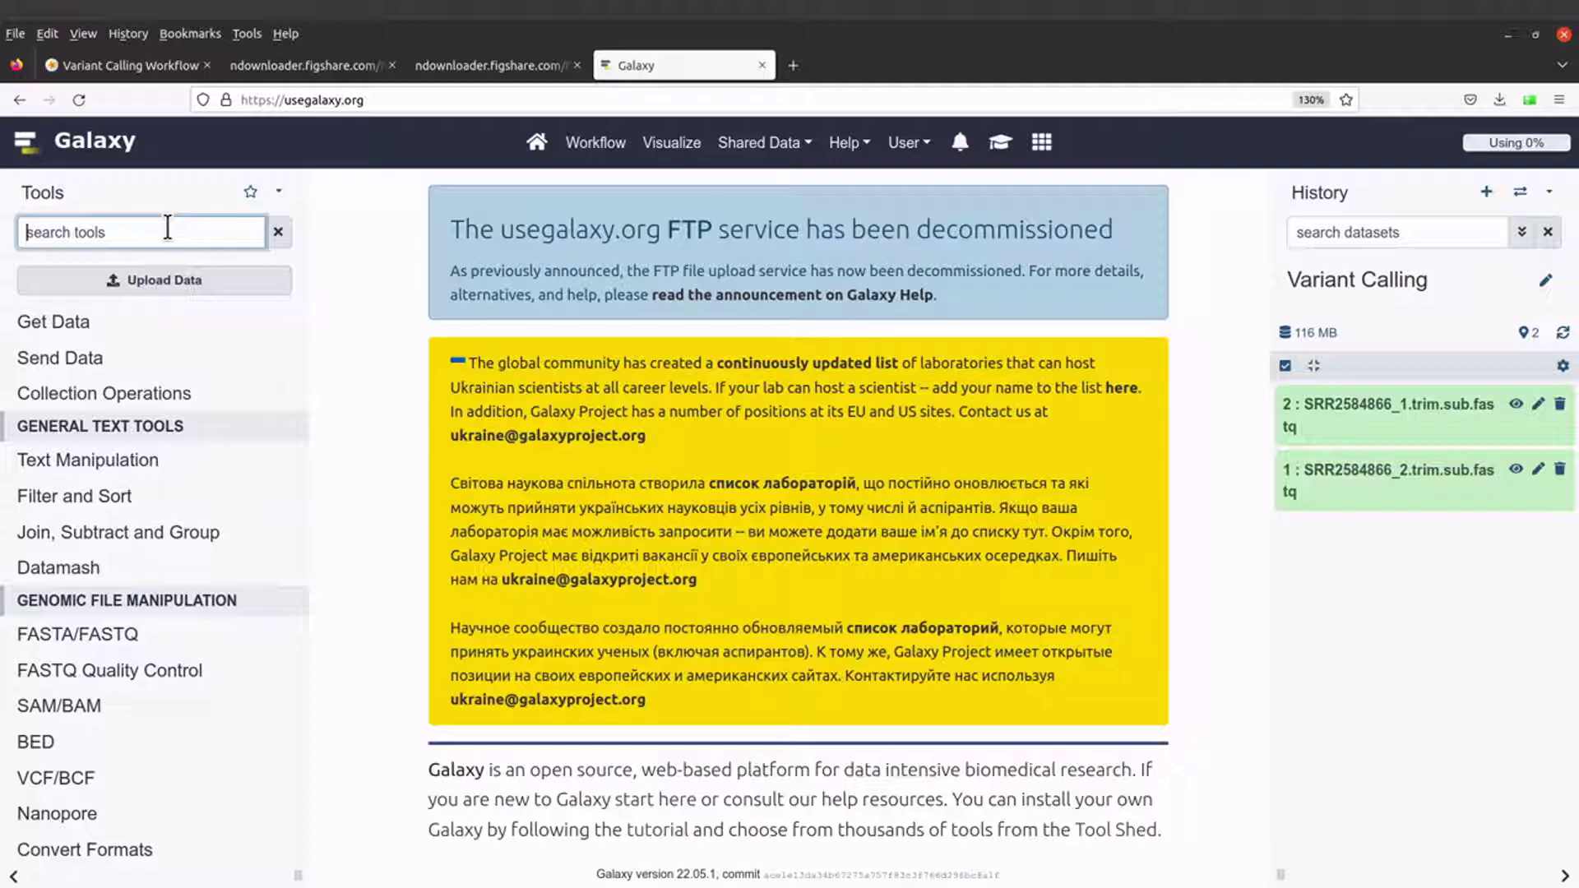
type("bwa")
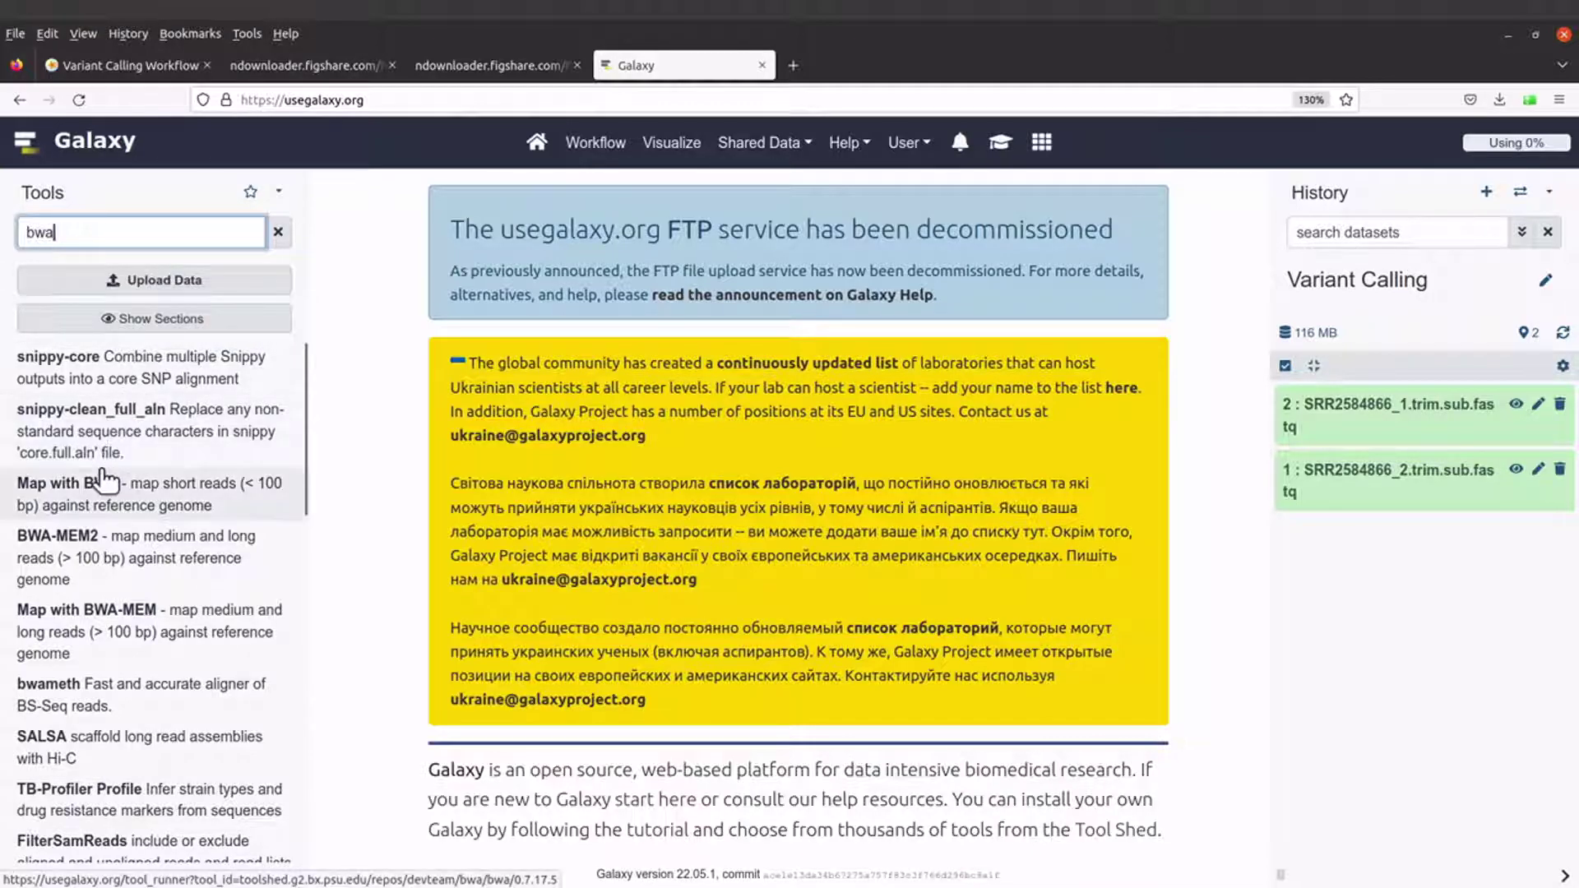
left_click(141, 633)
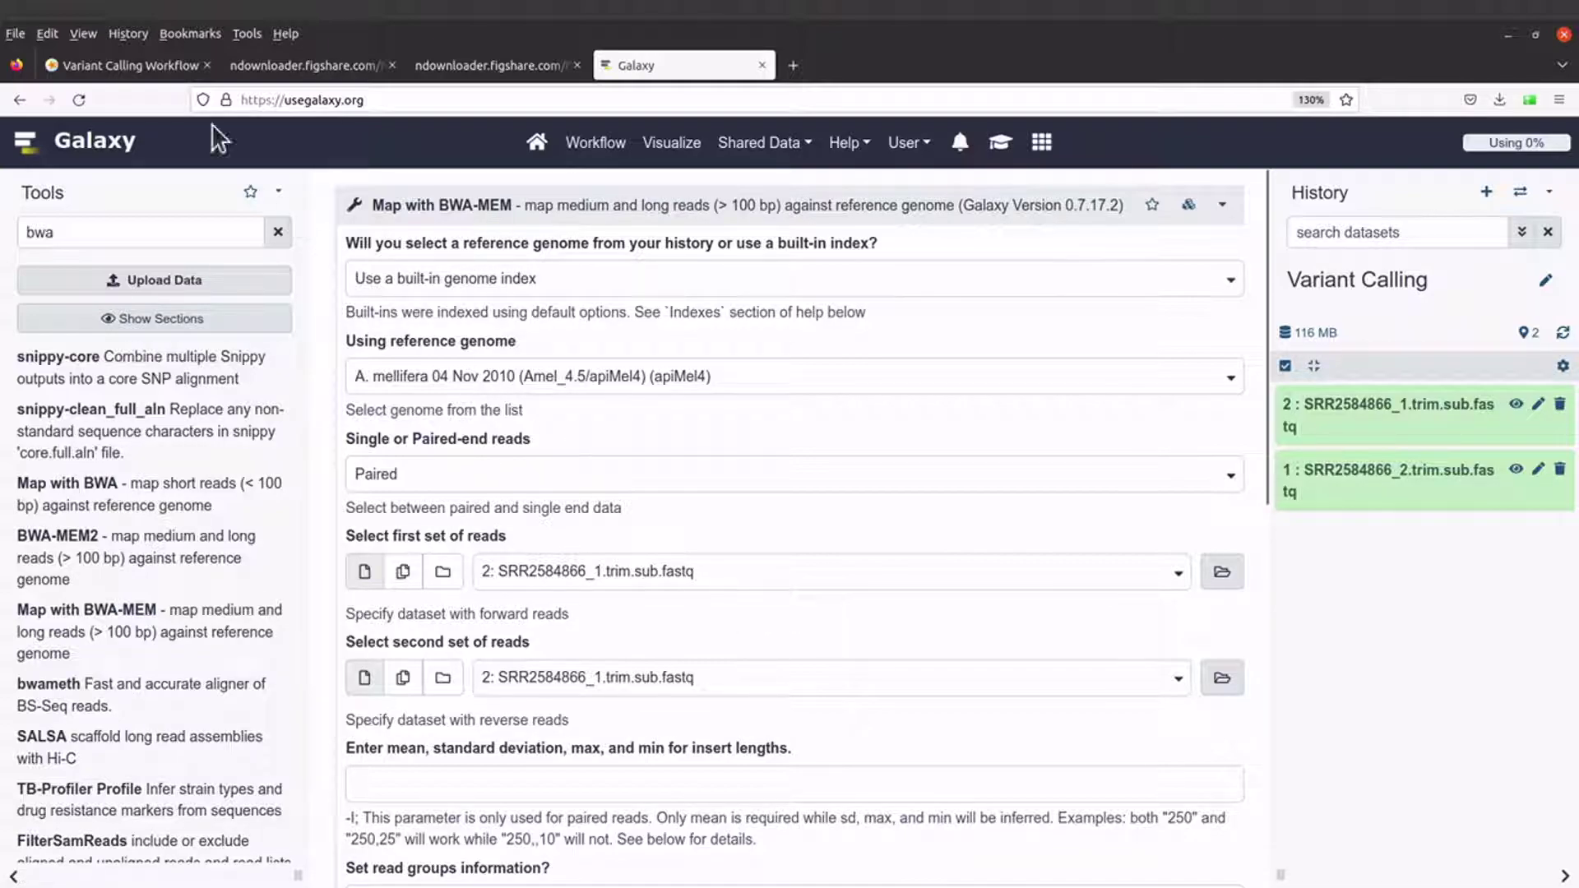
- Go back to the Variant Calling Workflow tutorial and read the section on indexing the reference genome with bwa
left_click(146, 62)
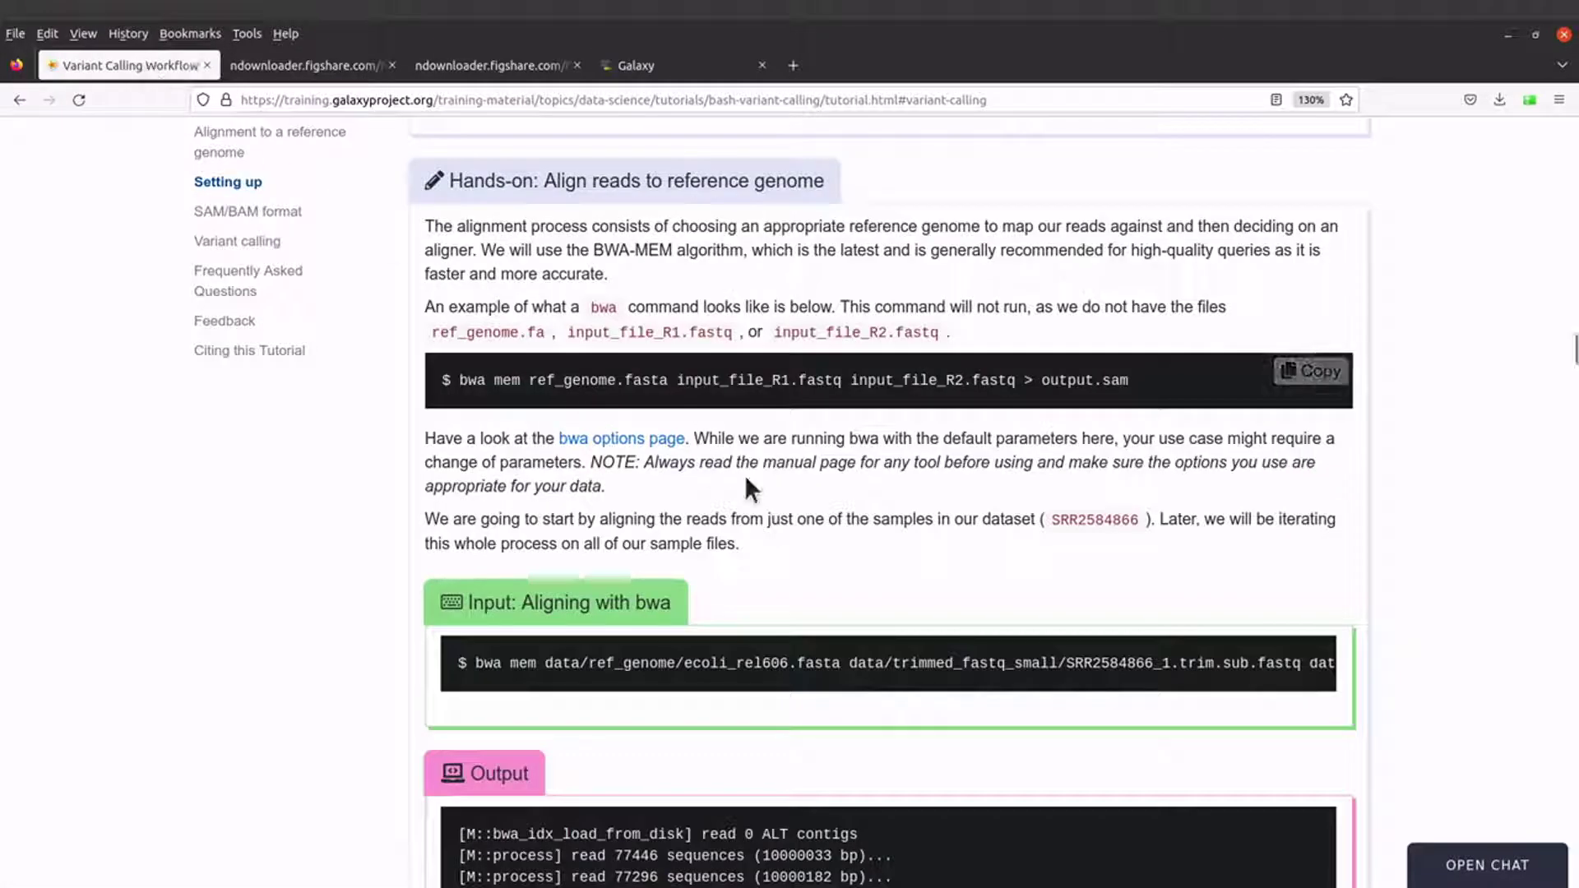
scroll(733, 408, "up", 3)
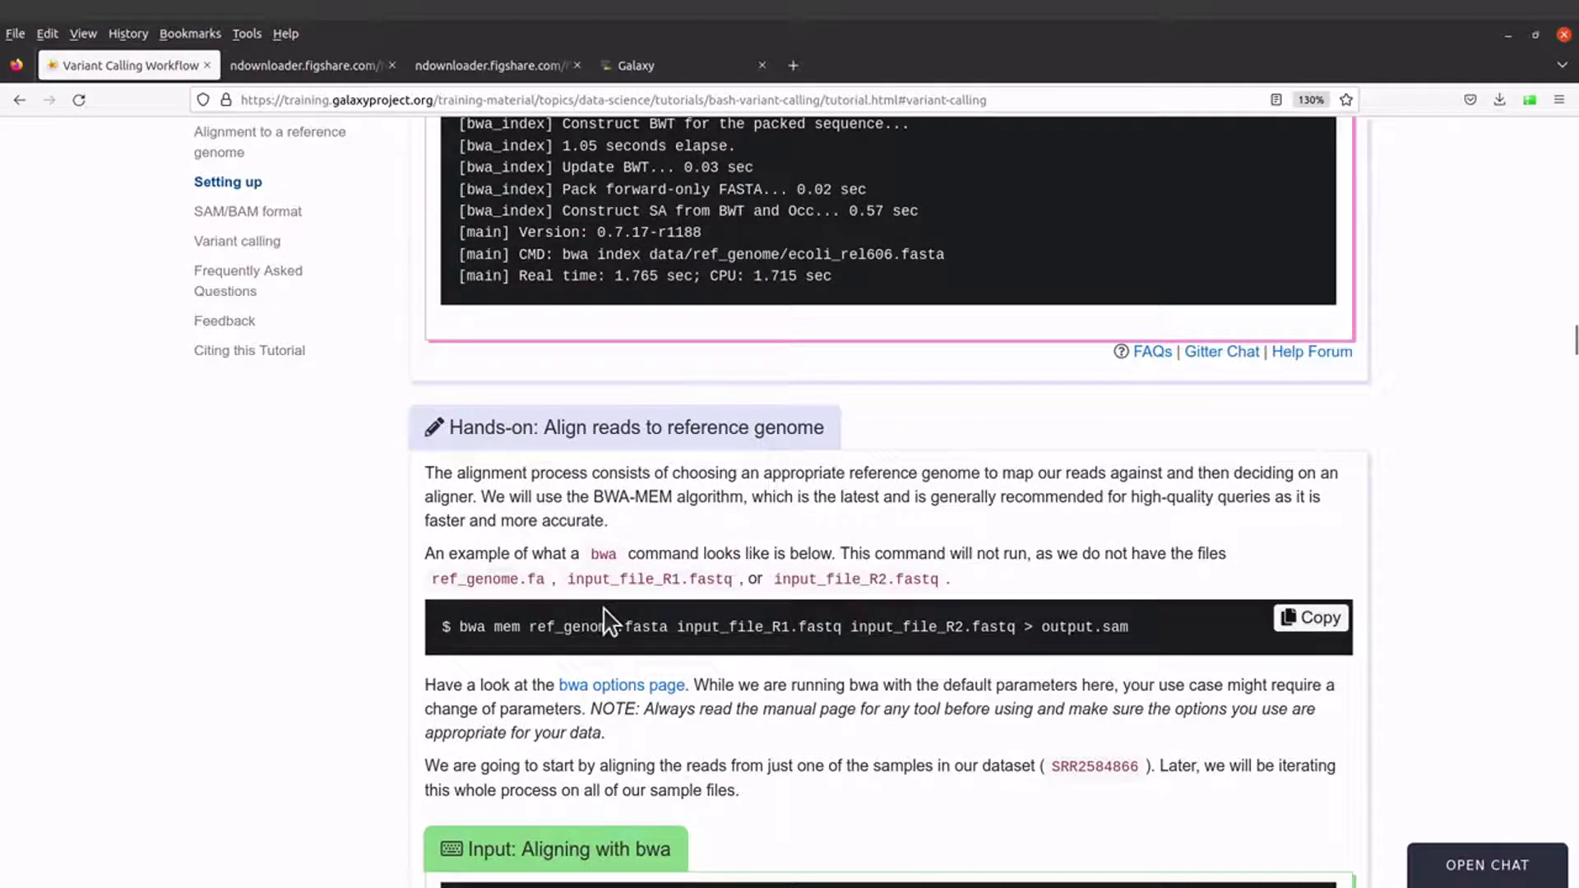
scroll(604, 607, "up", 5)
scroll(606, 617, "down", 3)
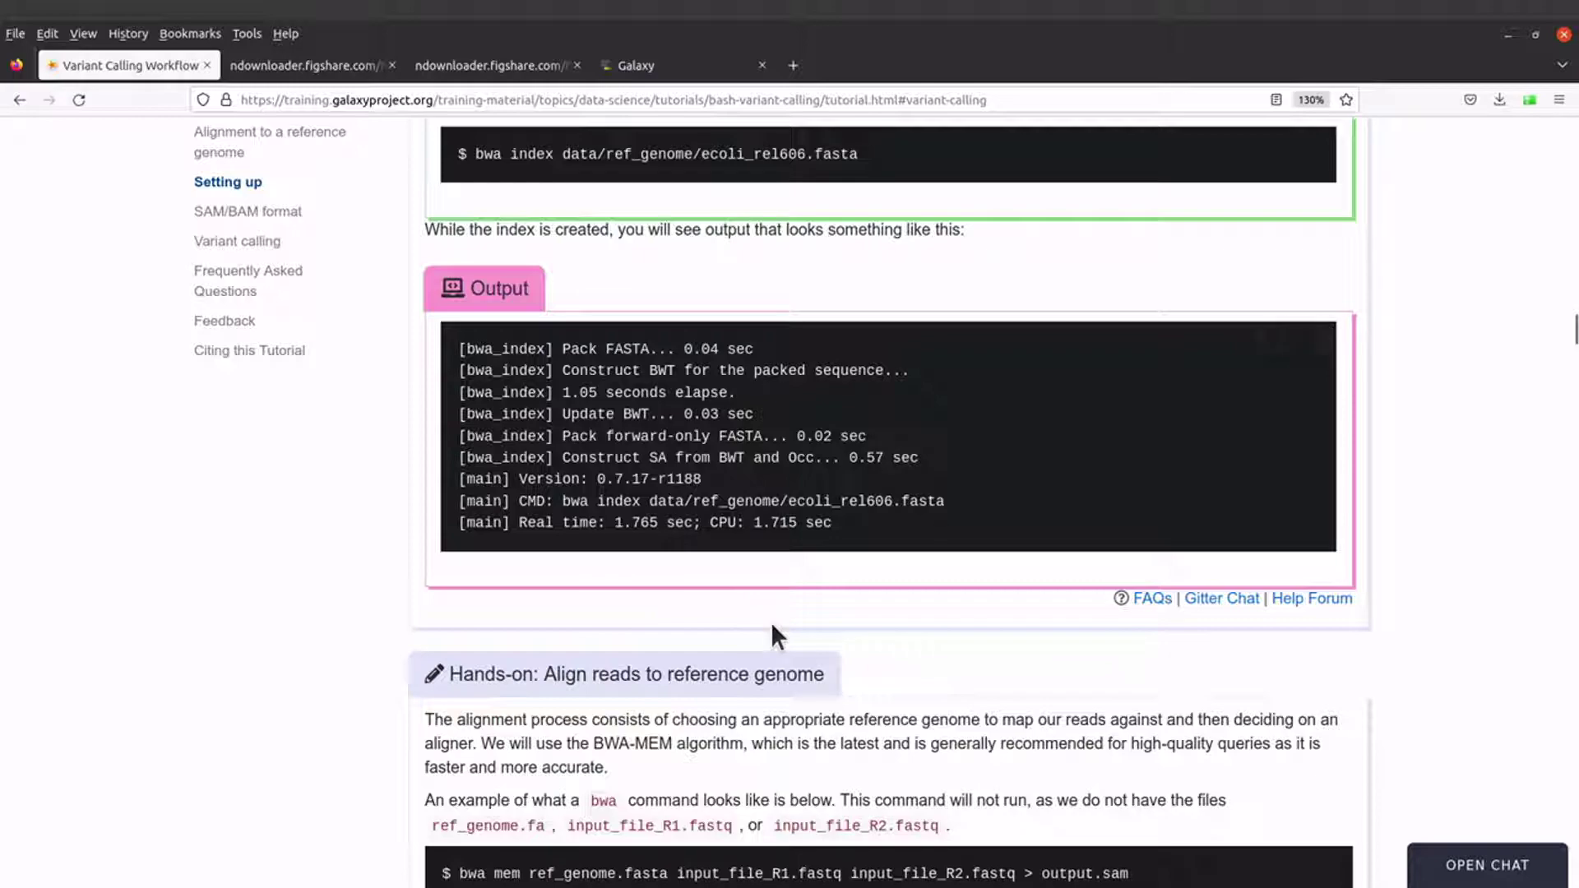
scroll(752, 514, "up", 1)
scroll(752, 515, "up", 2)
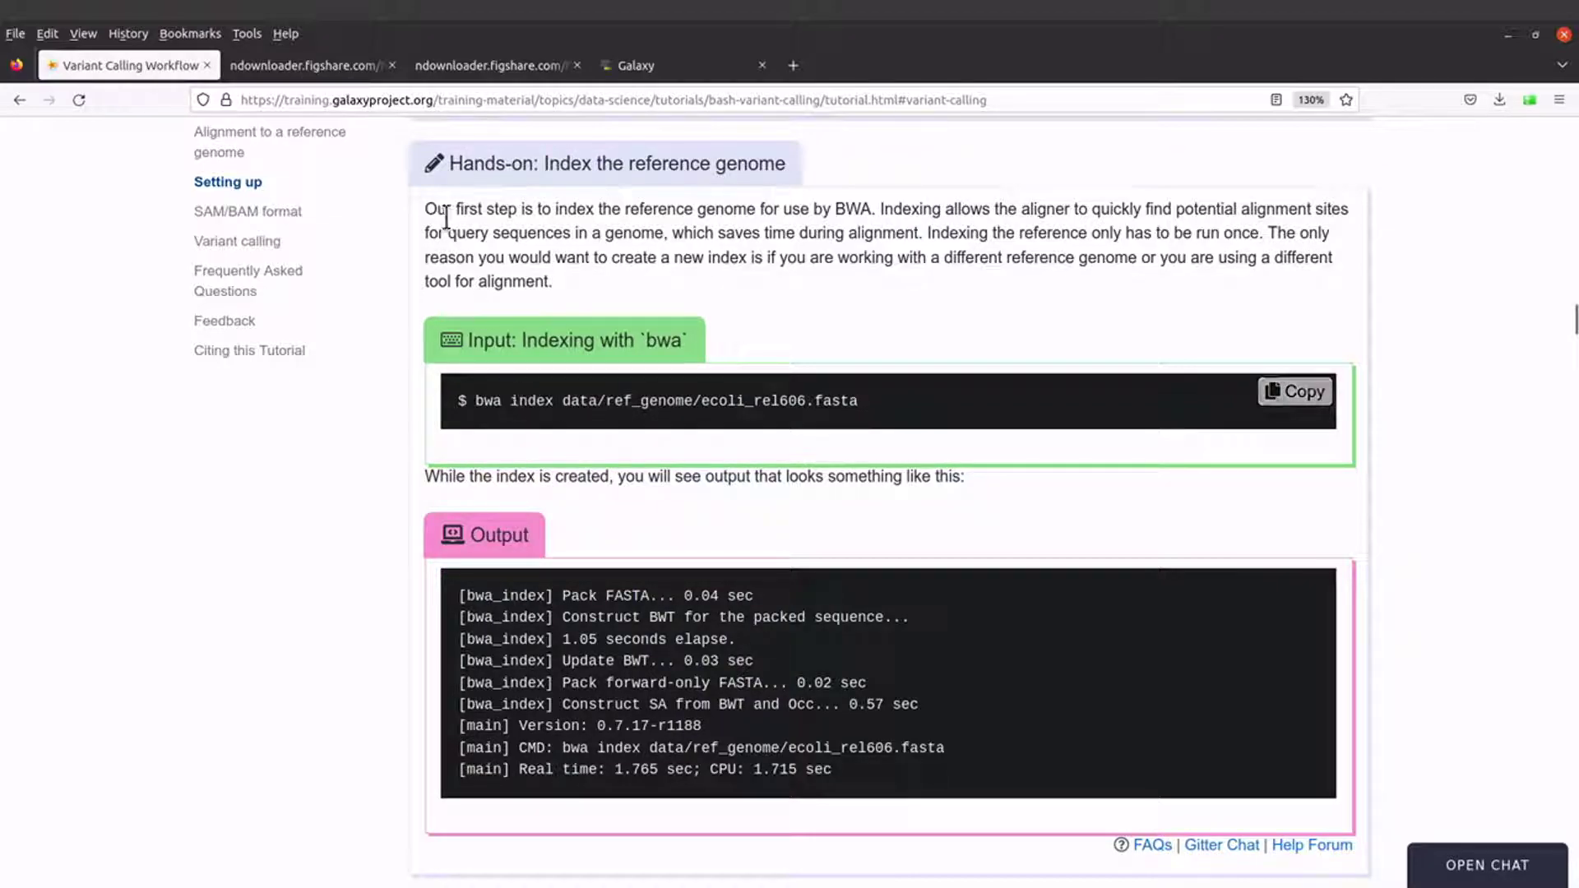
- Back in Galaxy, set the BWA-MEM reference genome to Escherichia coli (str. K-12 substr. MG1655): eschColi_K12
left_click(658, 69)
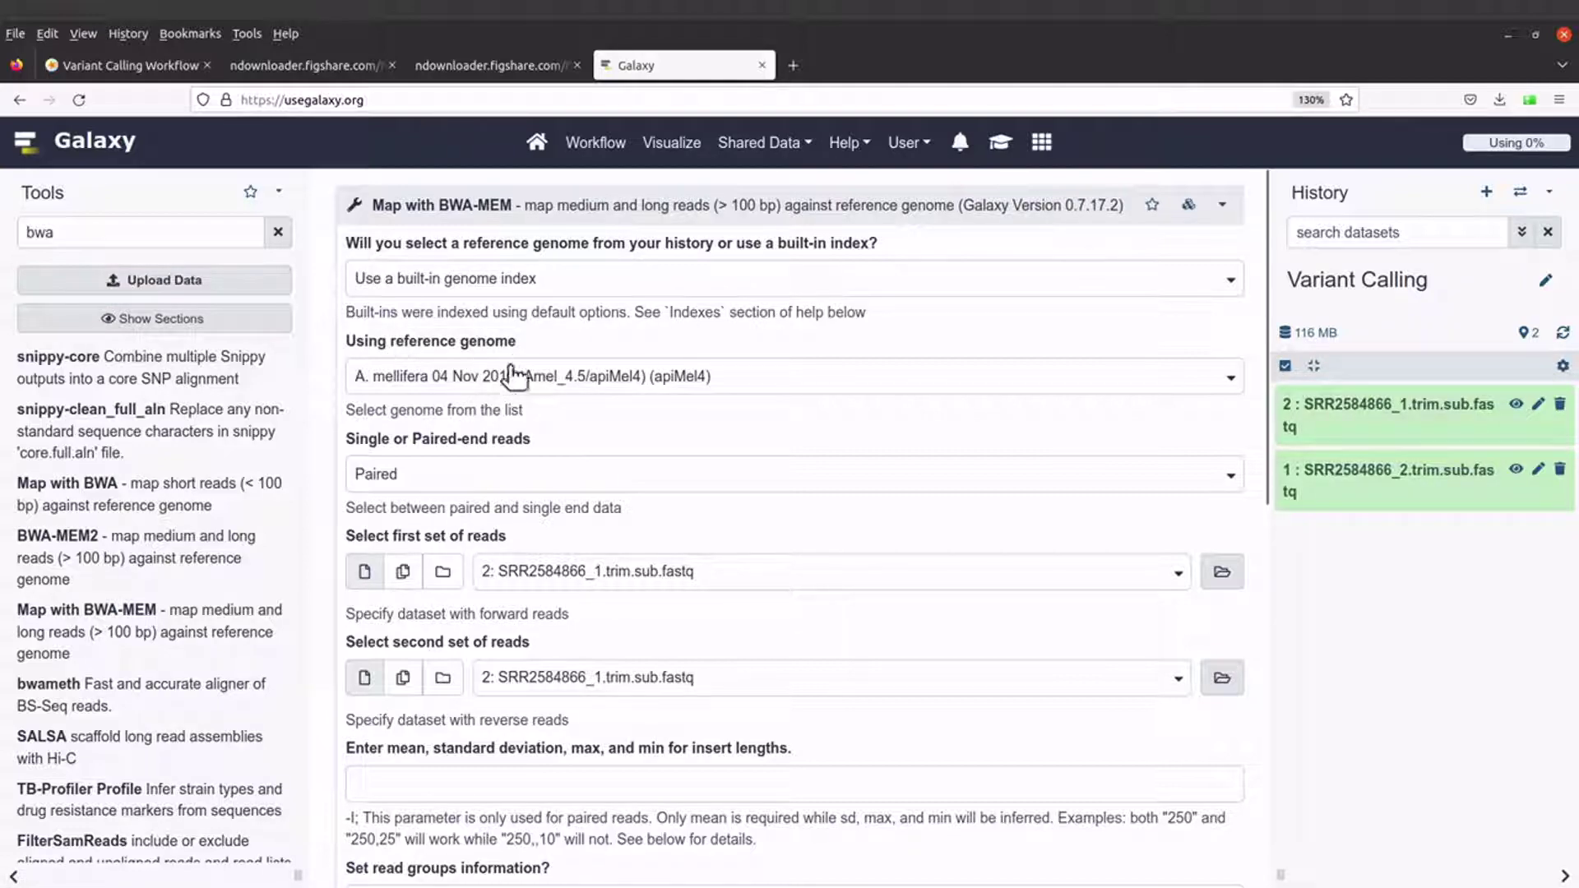
left_click(850, 380)
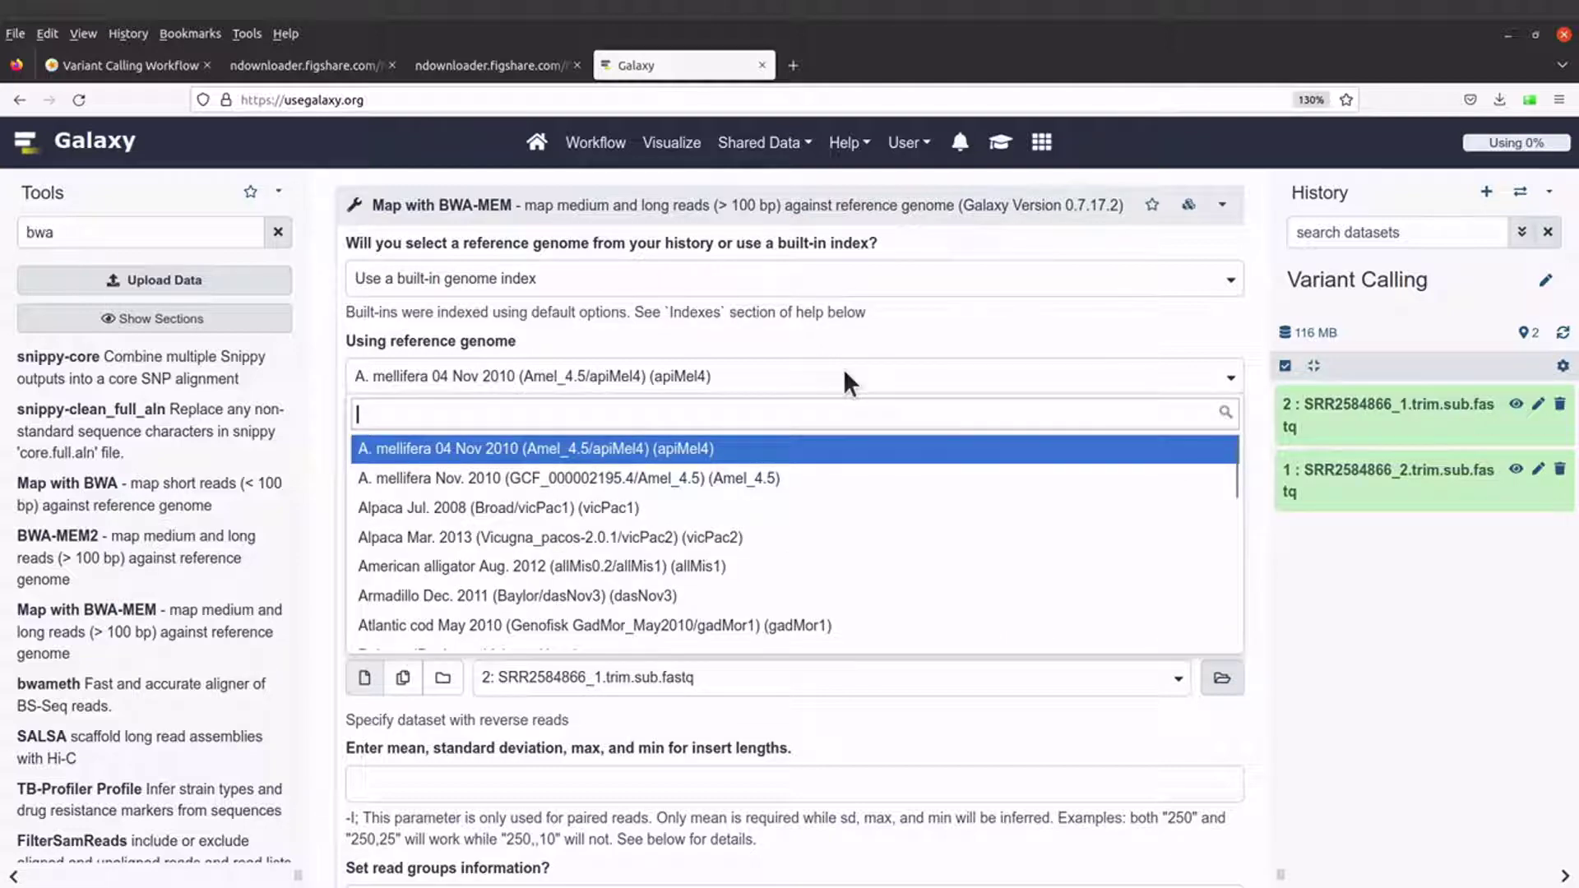
scroll(814, 541, "down", 4)
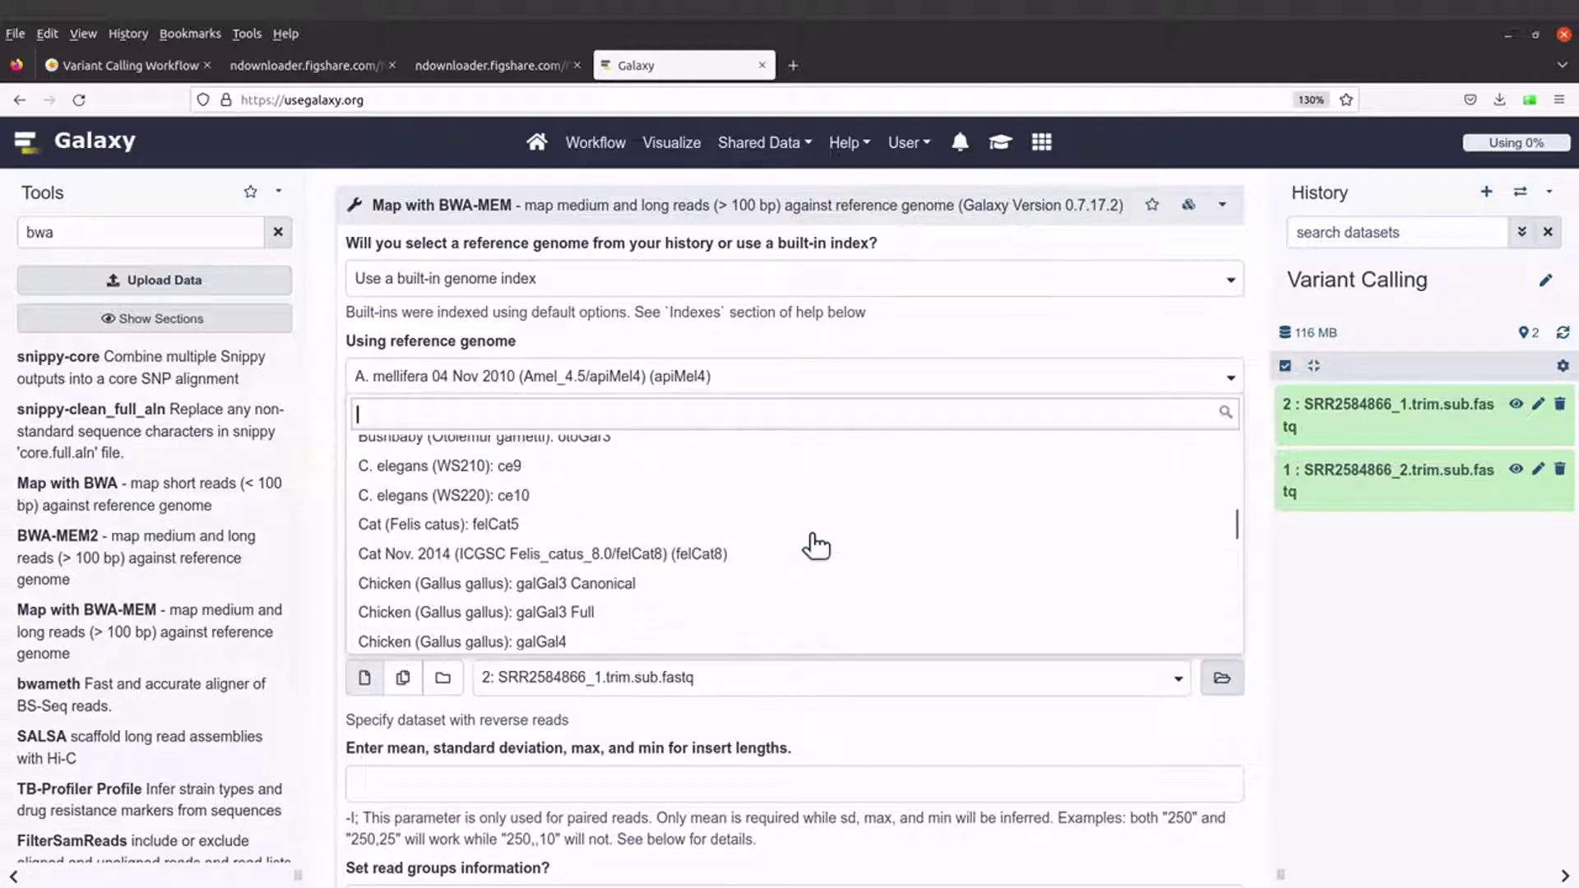
scroll(815, 543, "down", 3)
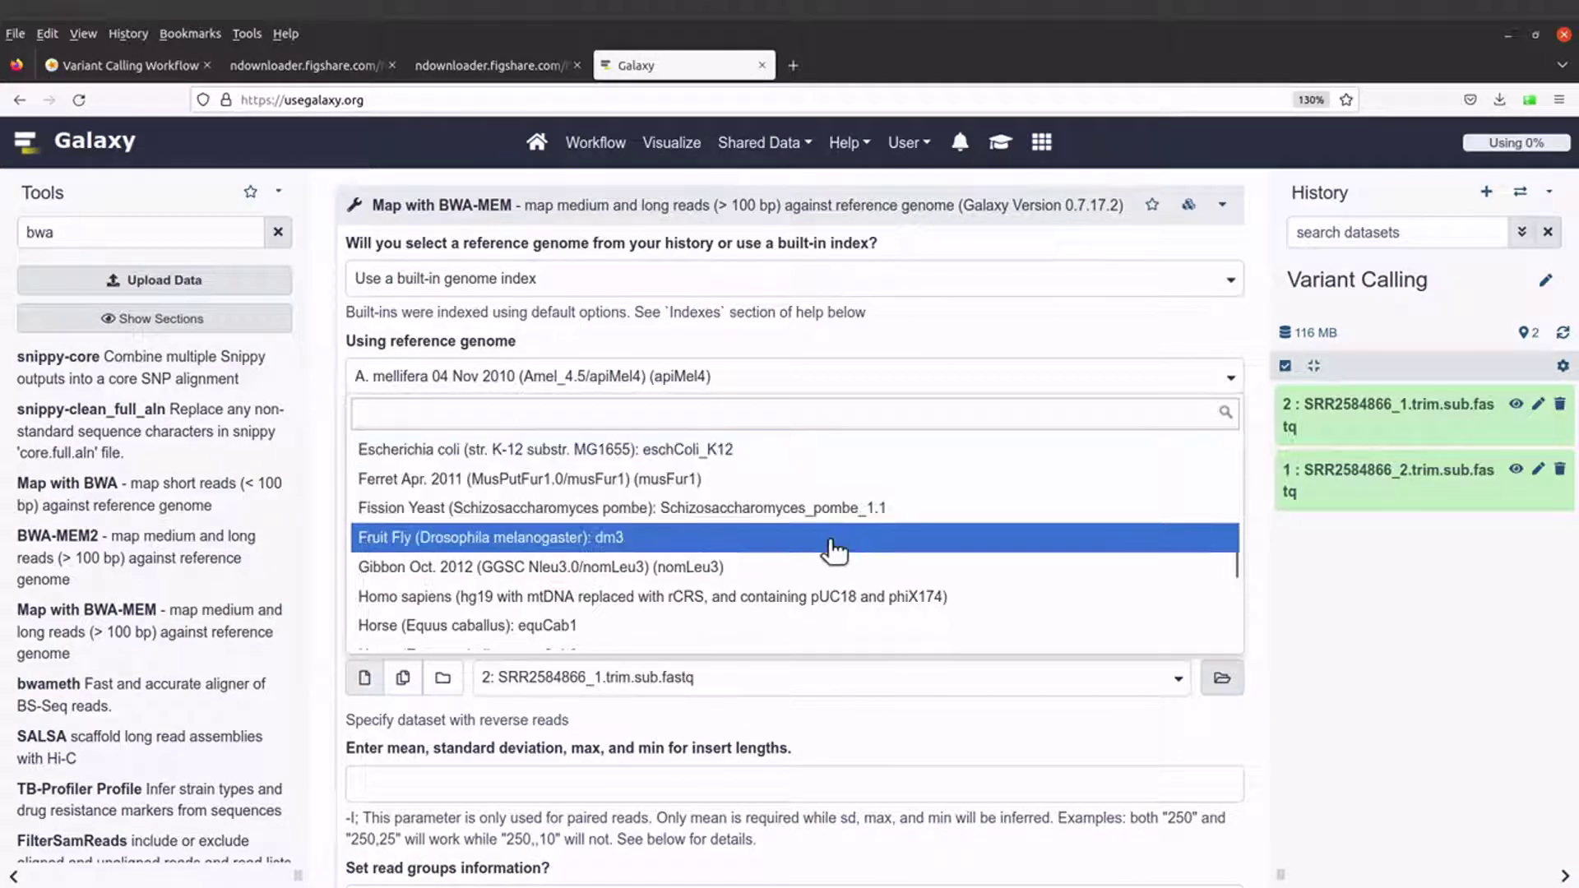
left_click_drag(1234, 556, 1236, 550)
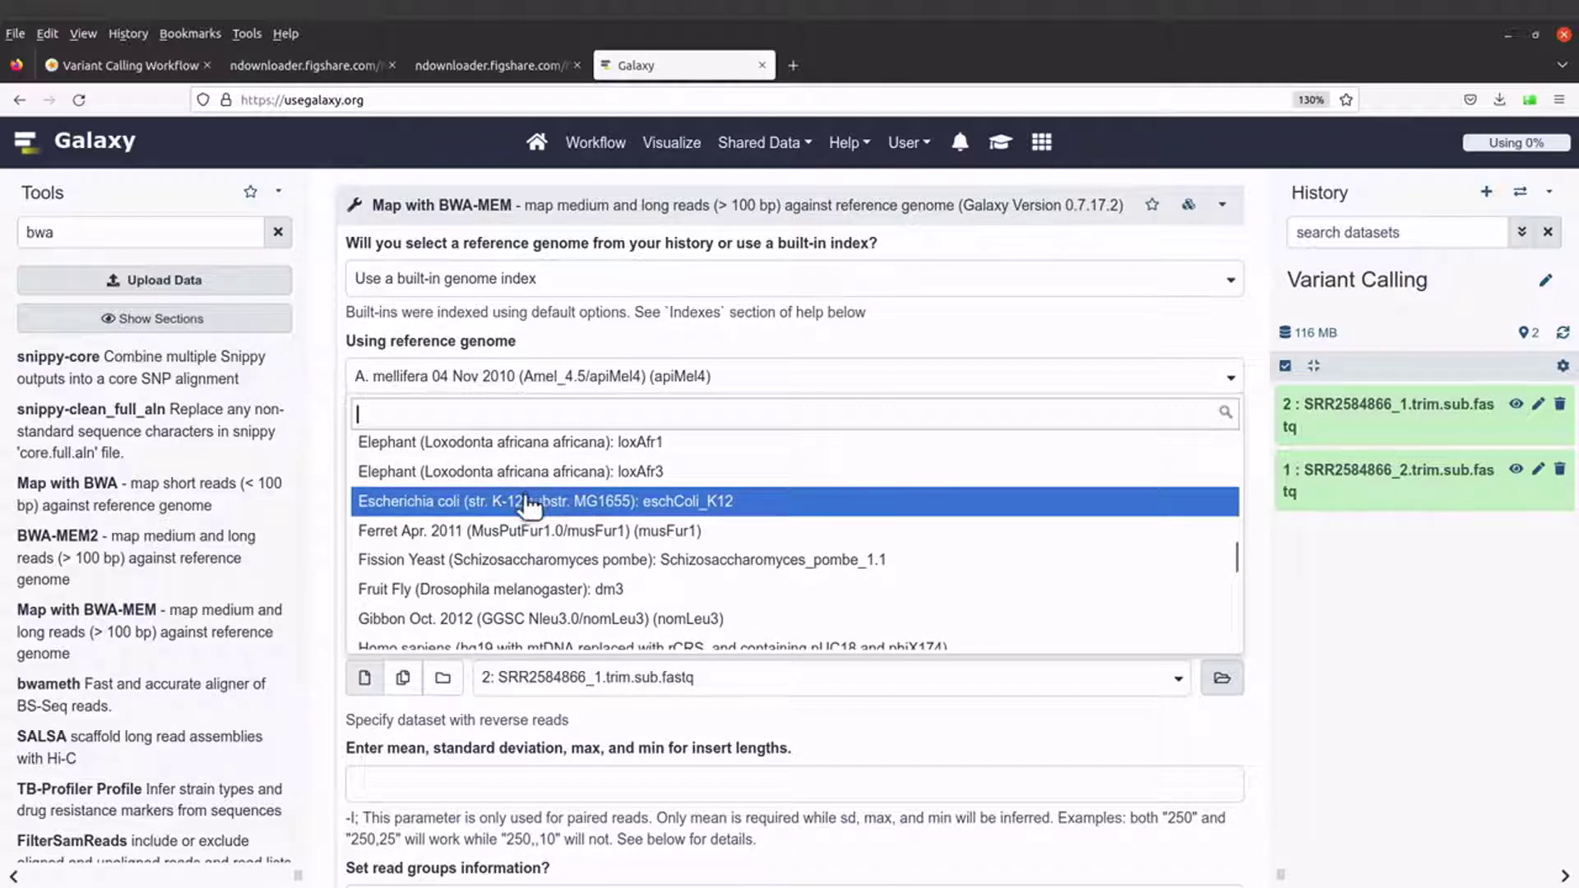
left_click(599, 503)
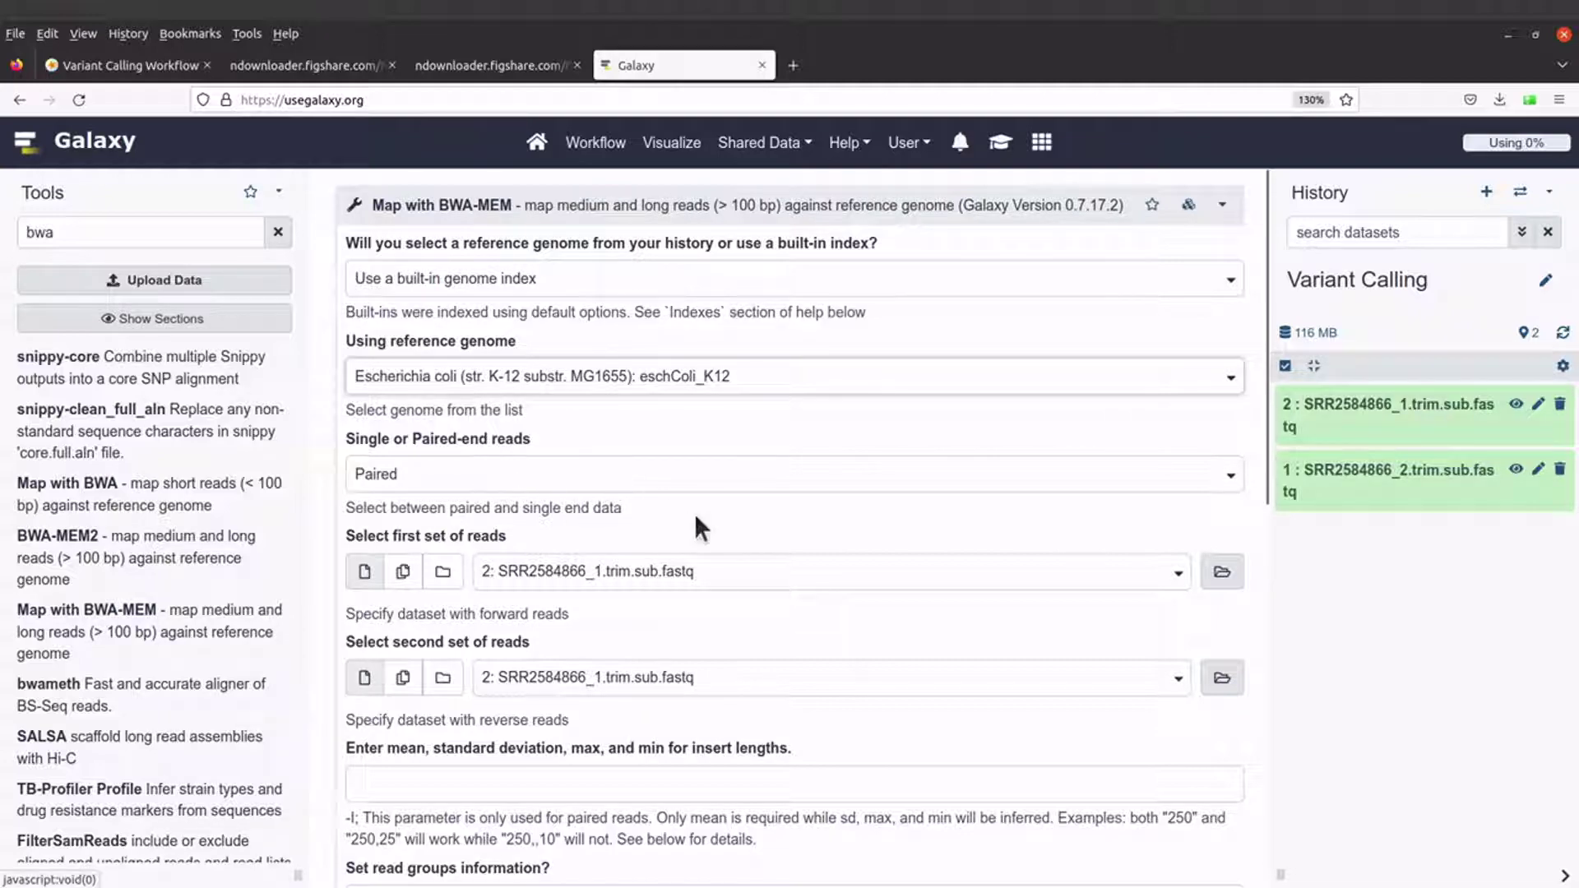
- Choose SRR2584866_1.trim.sub.fastq as the first set of reads and SRR2584866_2.trim.sub.fastq as the second set
scroll(696, 516, "down", 2)
scroll(695, 514, "down", 1)
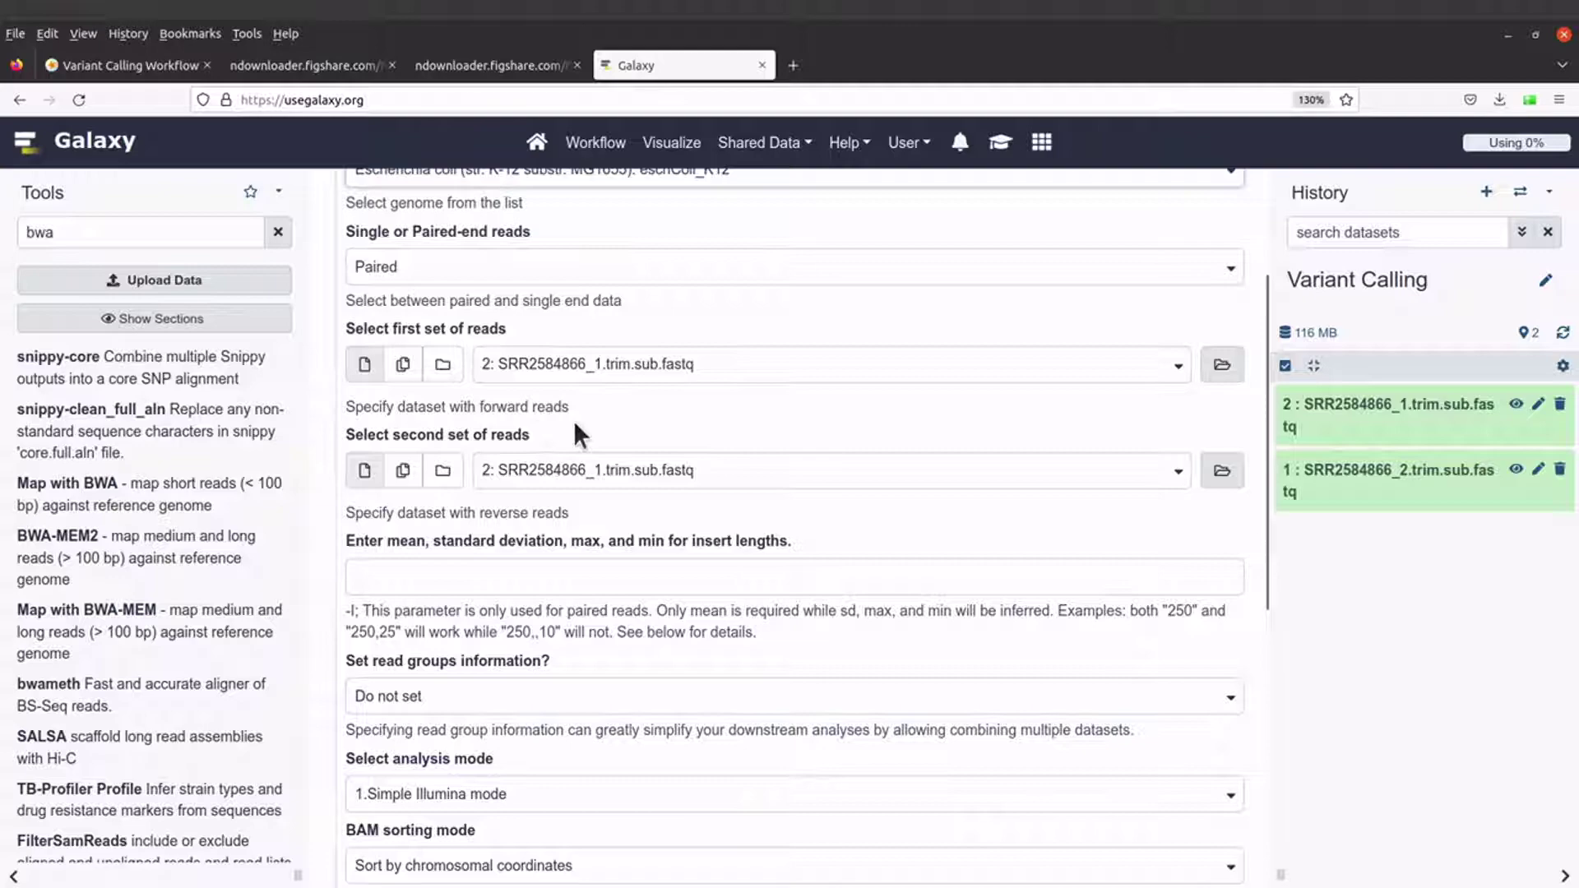
scroll(638, 415, "up", 1)
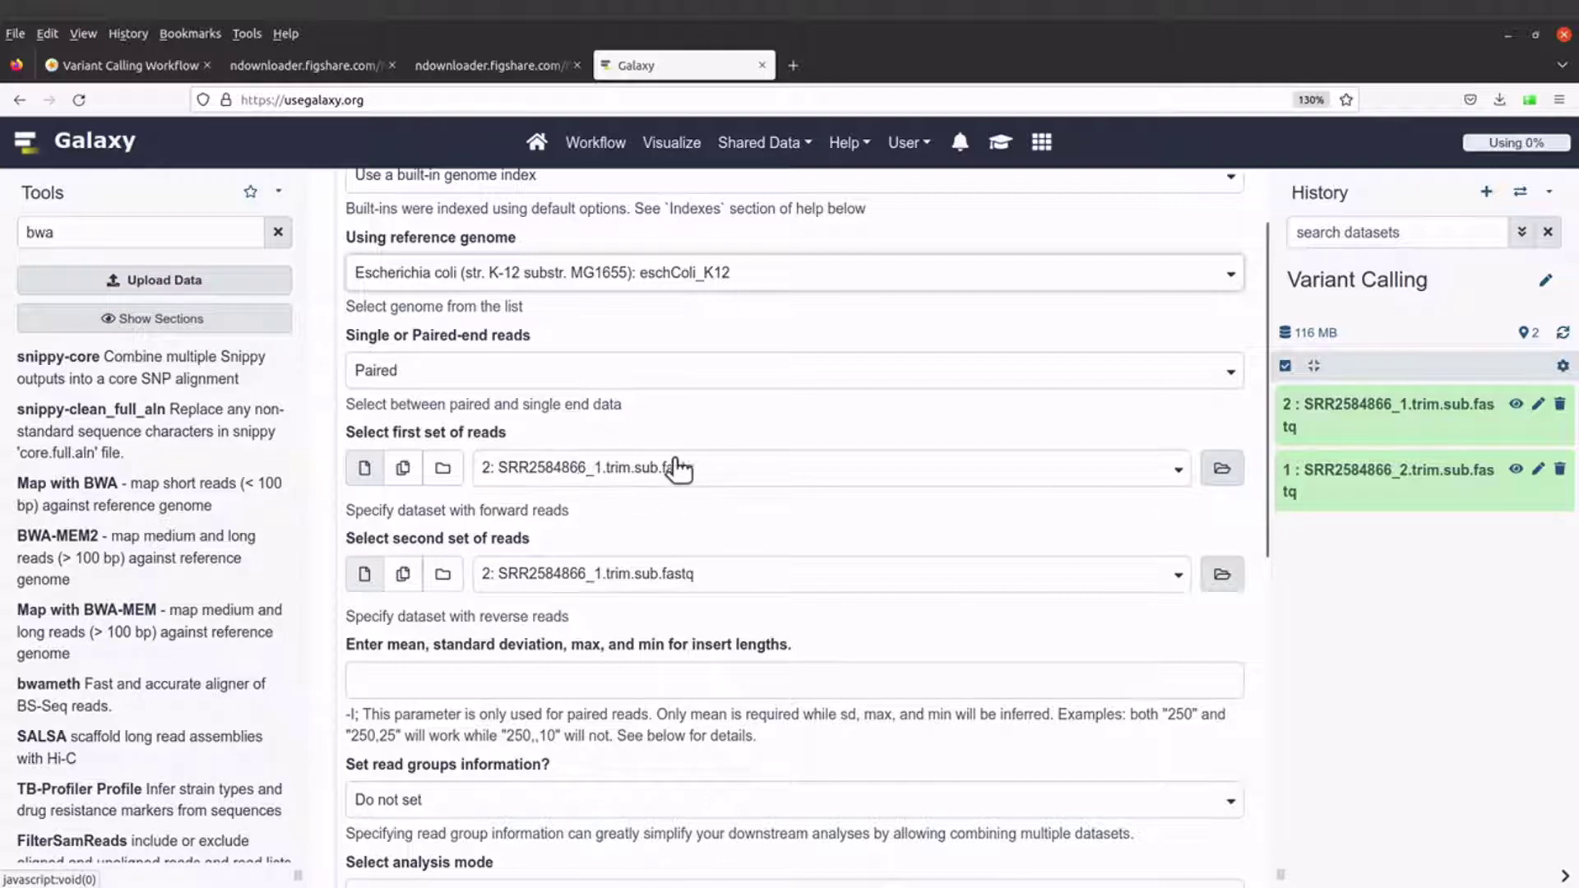
left_click(1223, 468)
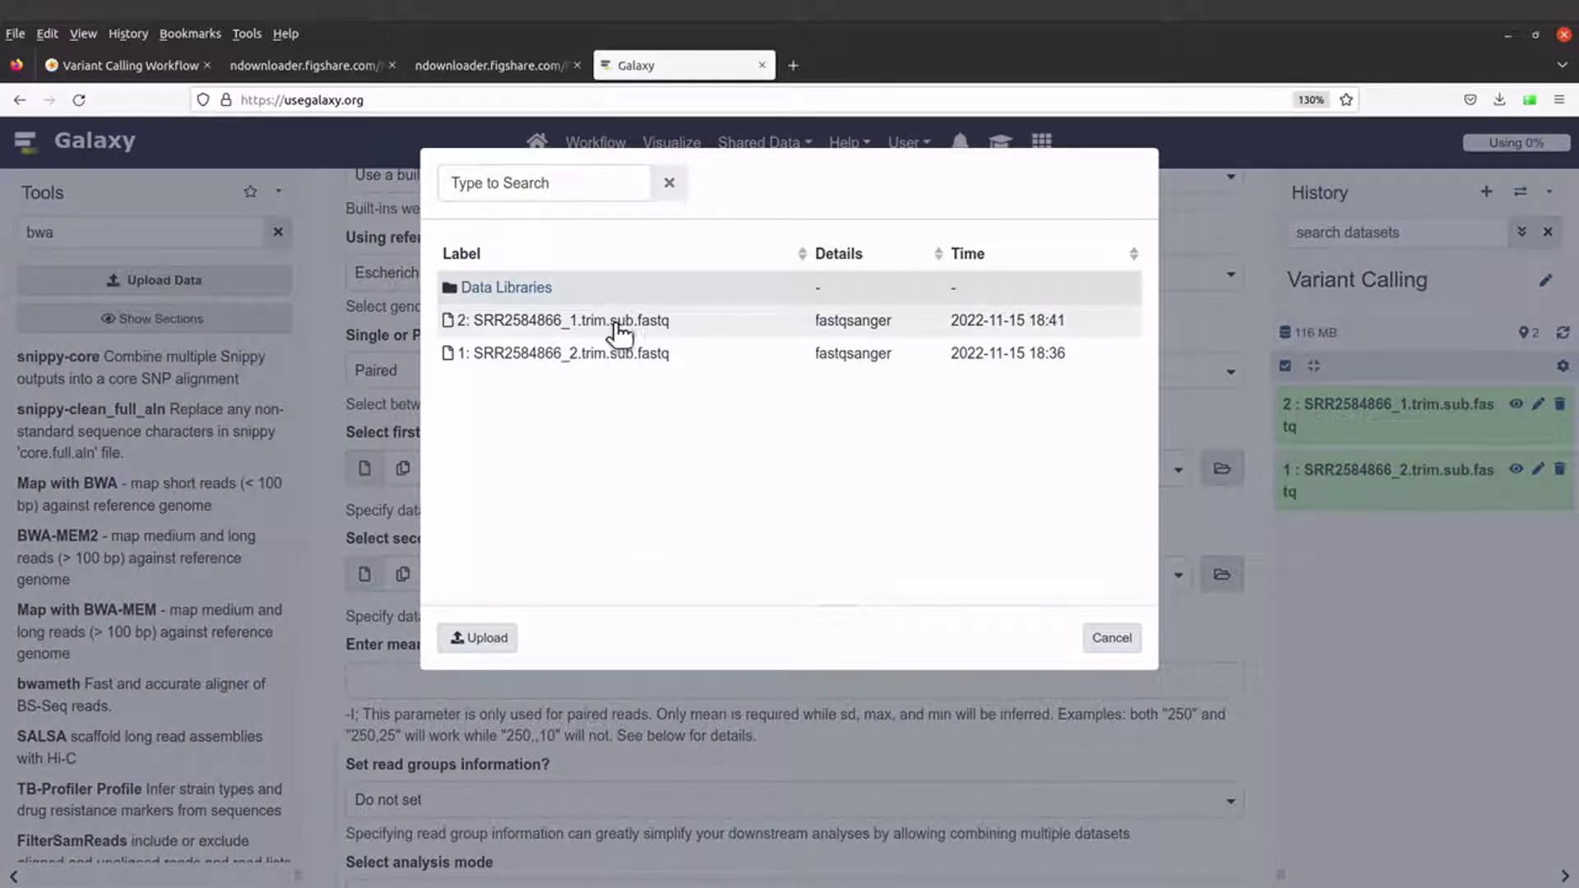
left_click(619, 333)
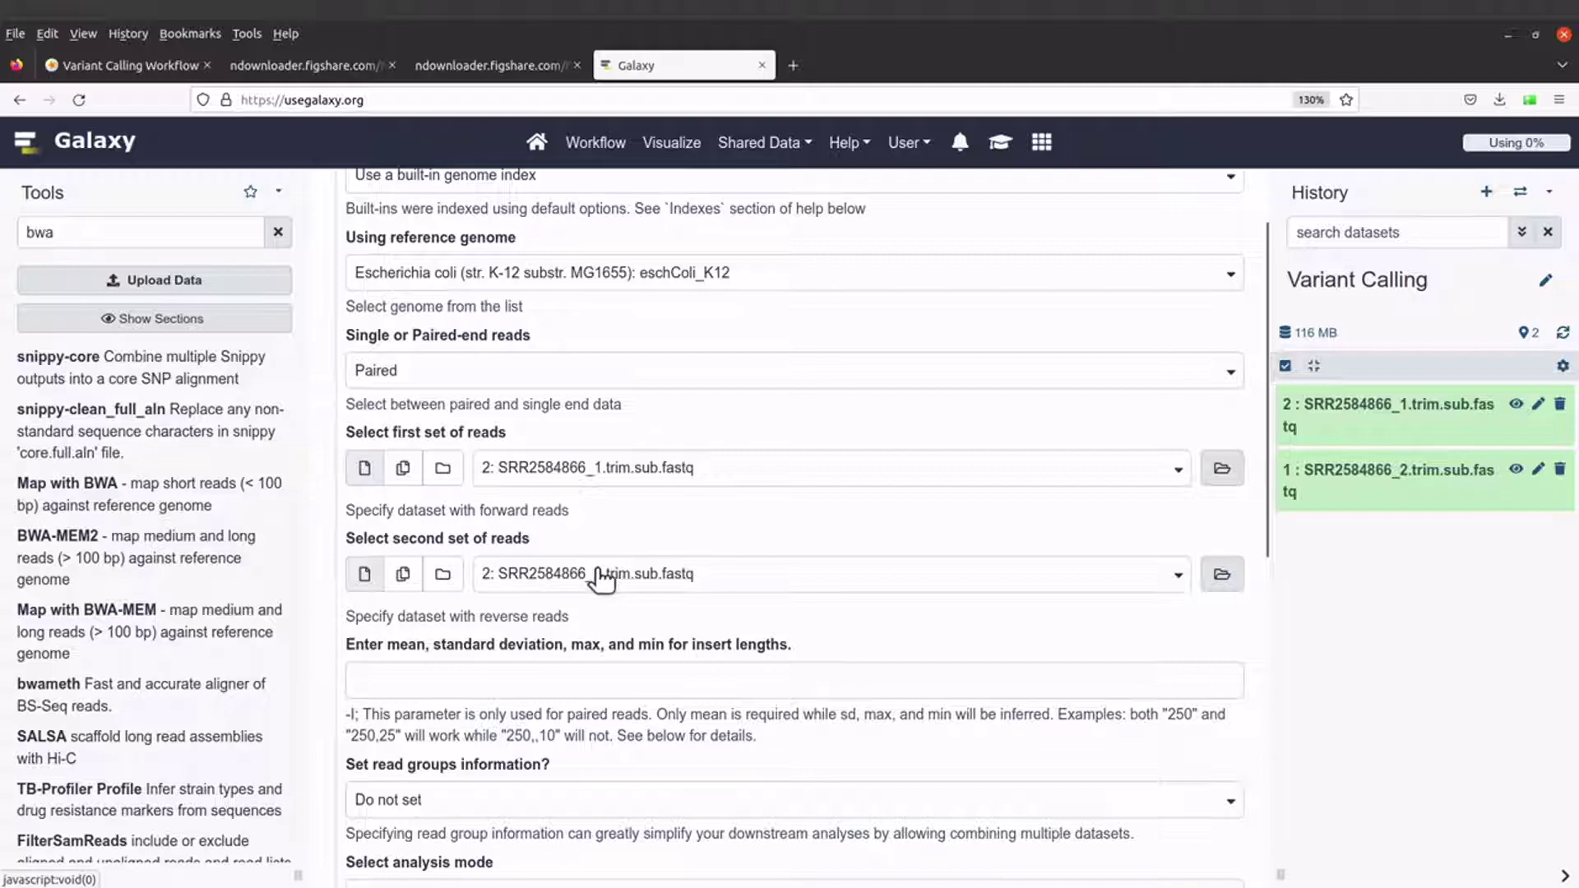
left_click(1223, 574)
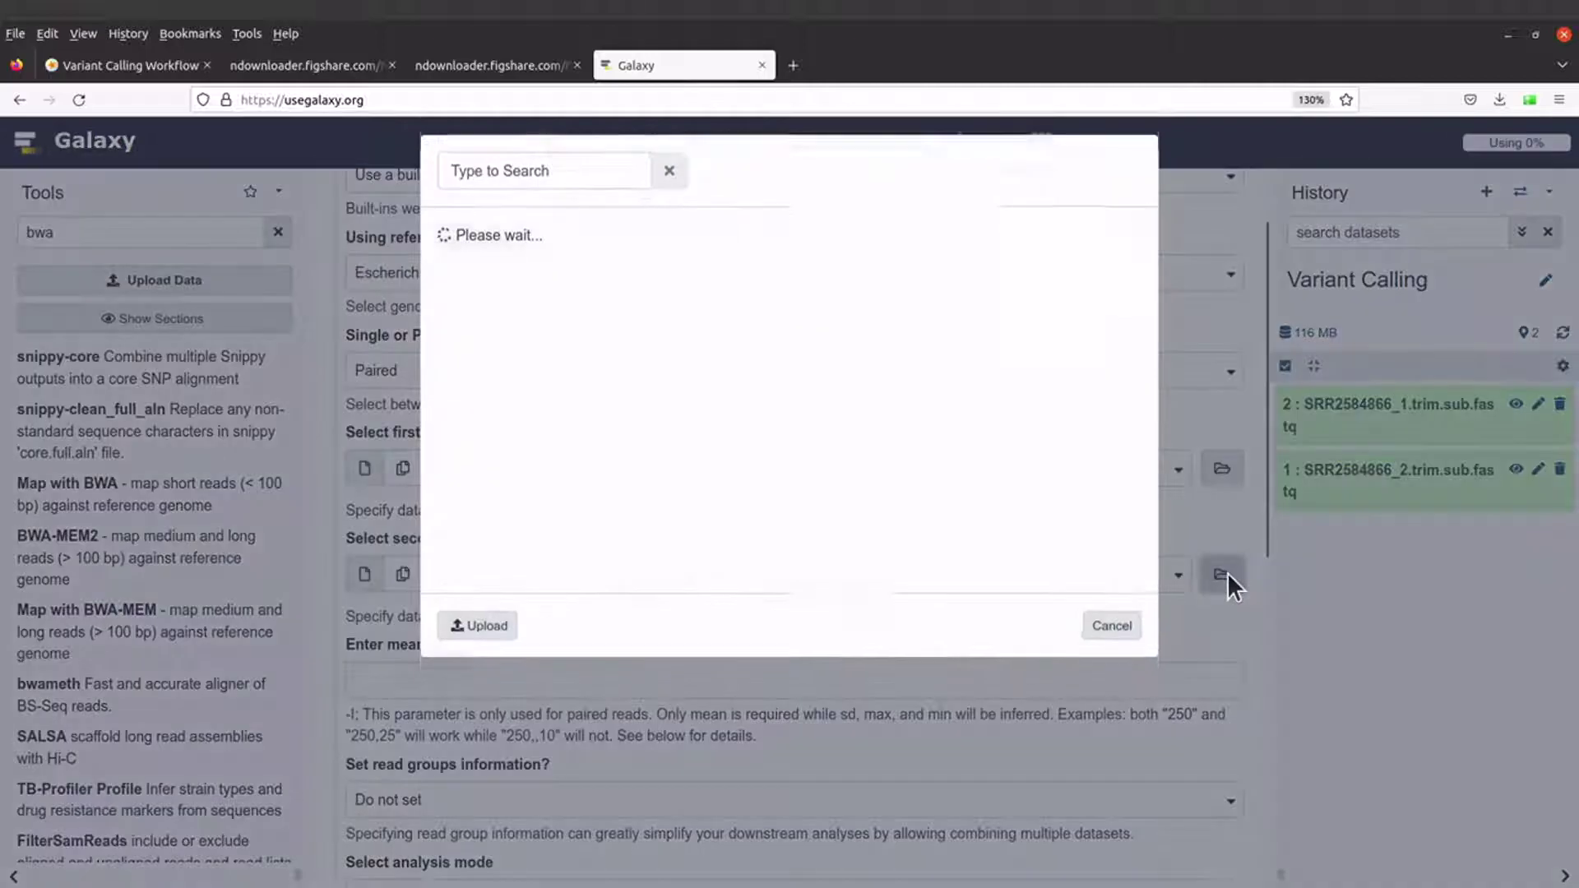
left_click(596, 352)
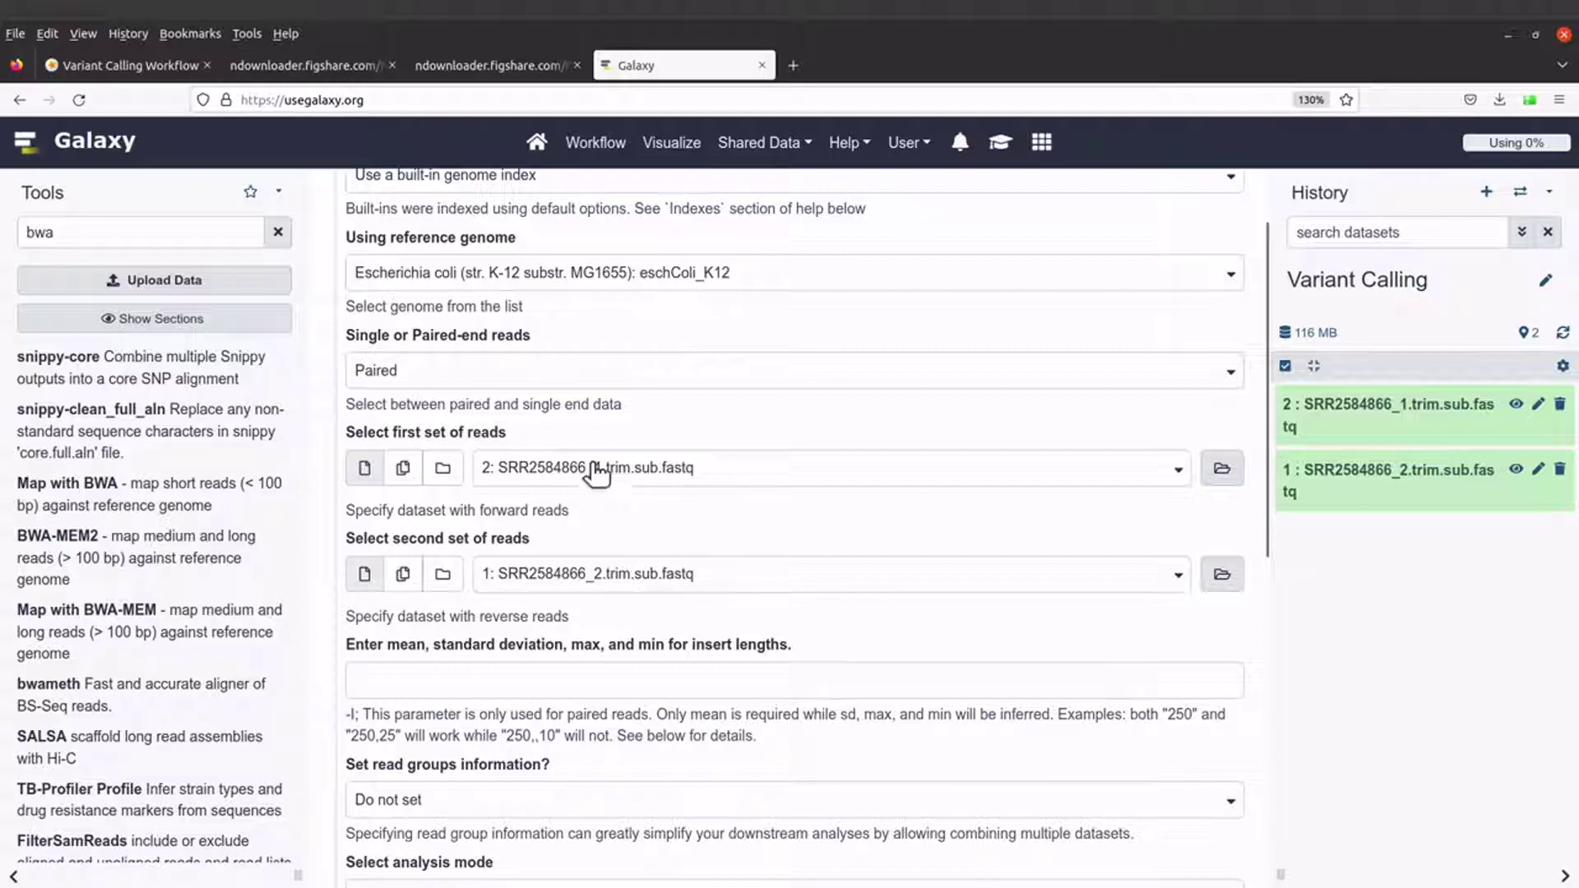
- Review the remaining mapping parameters and select 1.Simple Illumina mode as the analysis mode
scroll(656, 609, "down", 4)
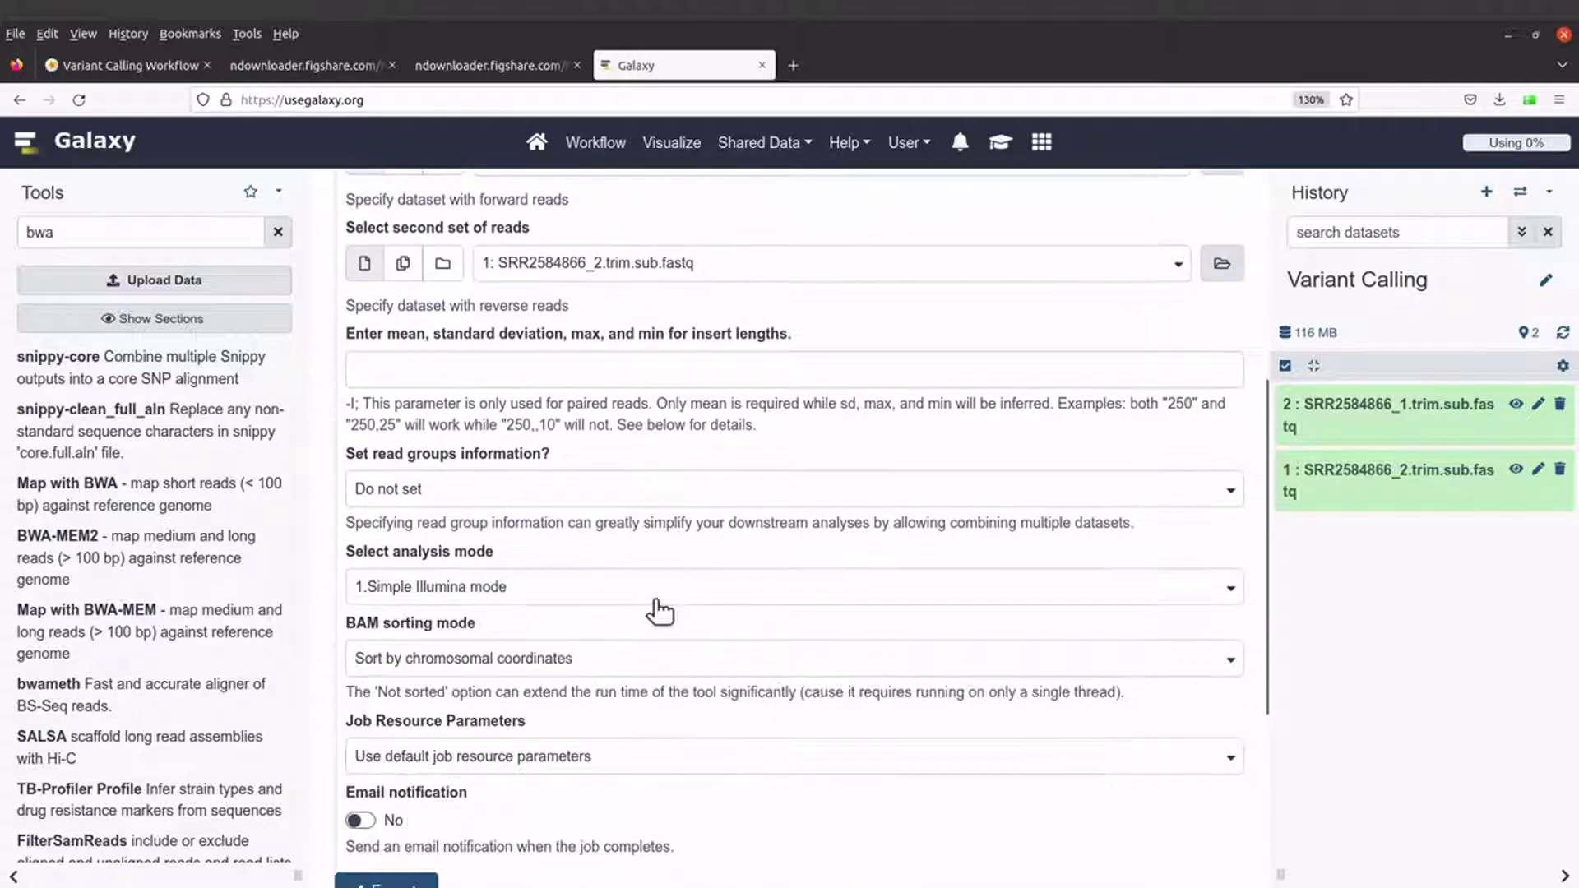
scroll(658, 610, "up", 3)
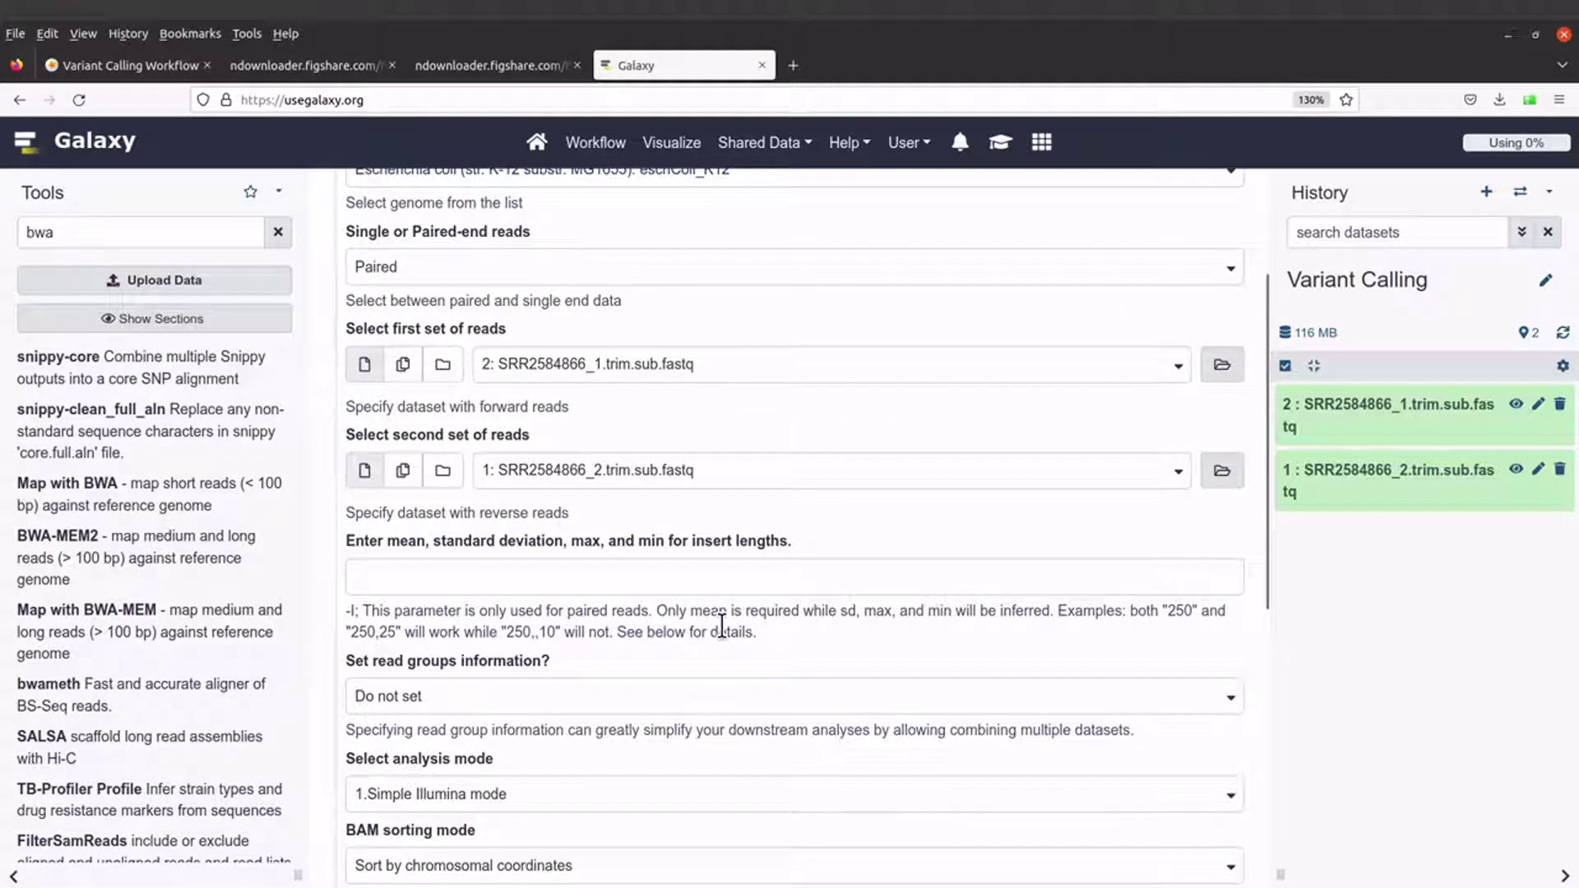
scroll(721, 625, "down", 1)
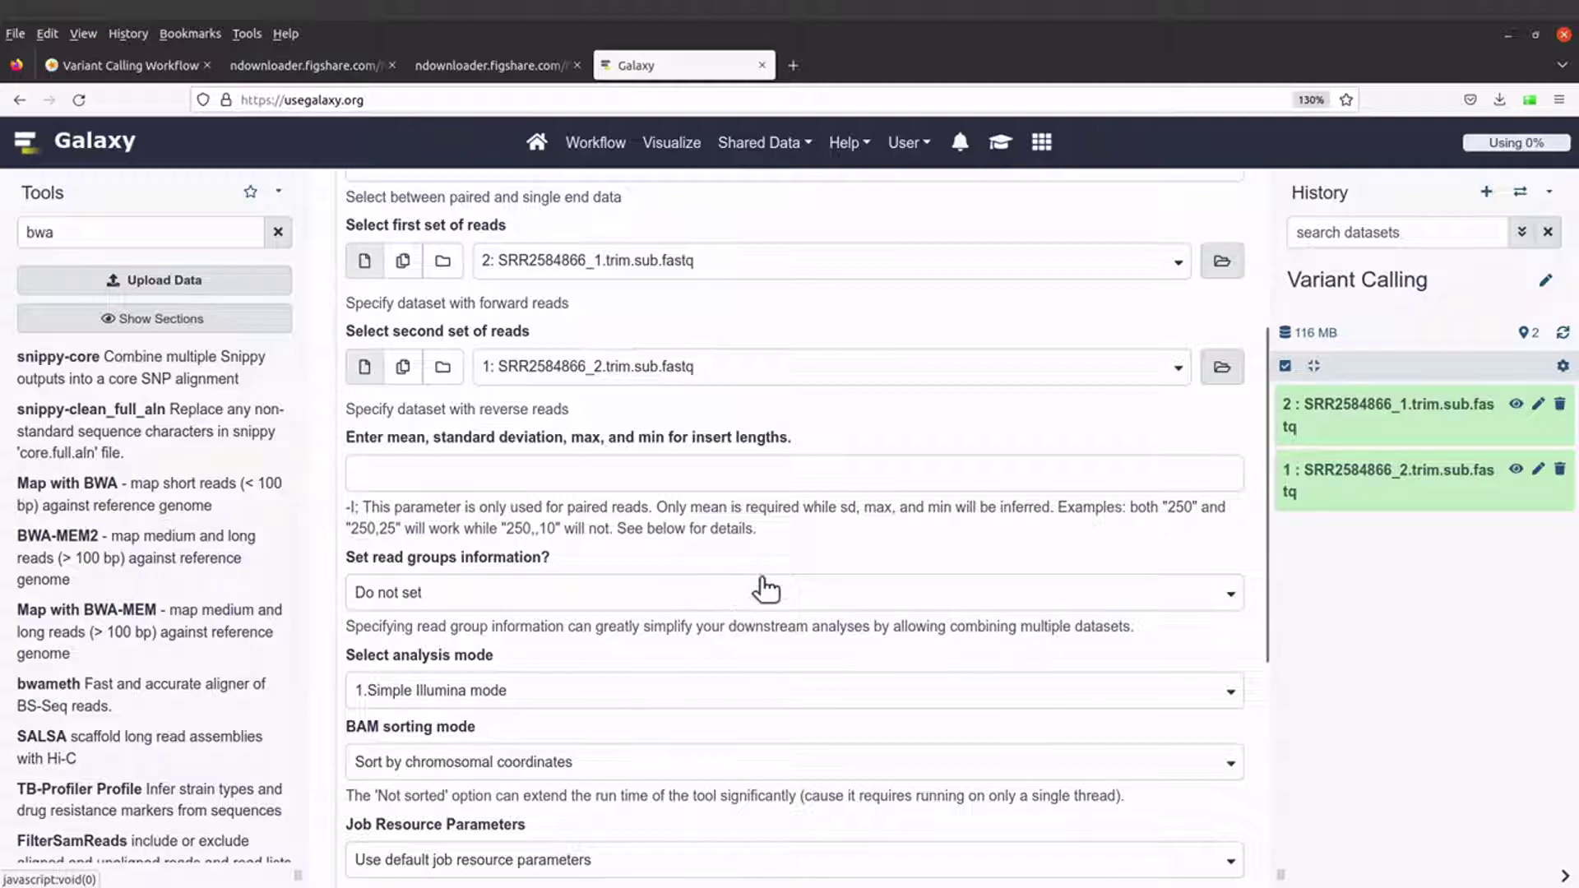
scroll(793, 585, "down", 1)
scroll(794, 586, "down", 2)
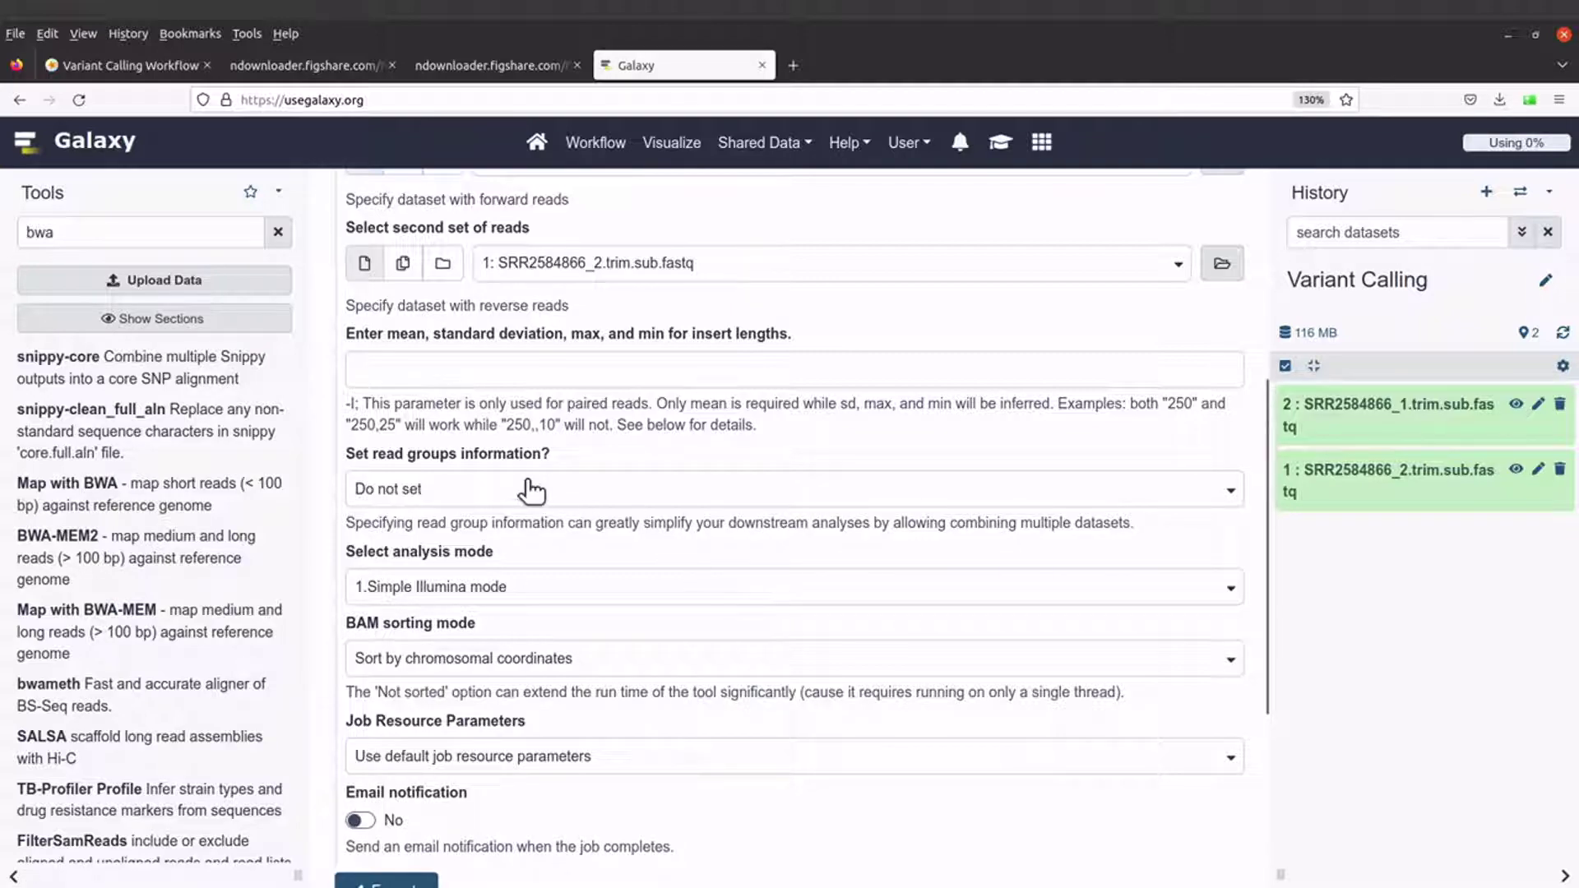
scroll(688, 596, "down", 5)
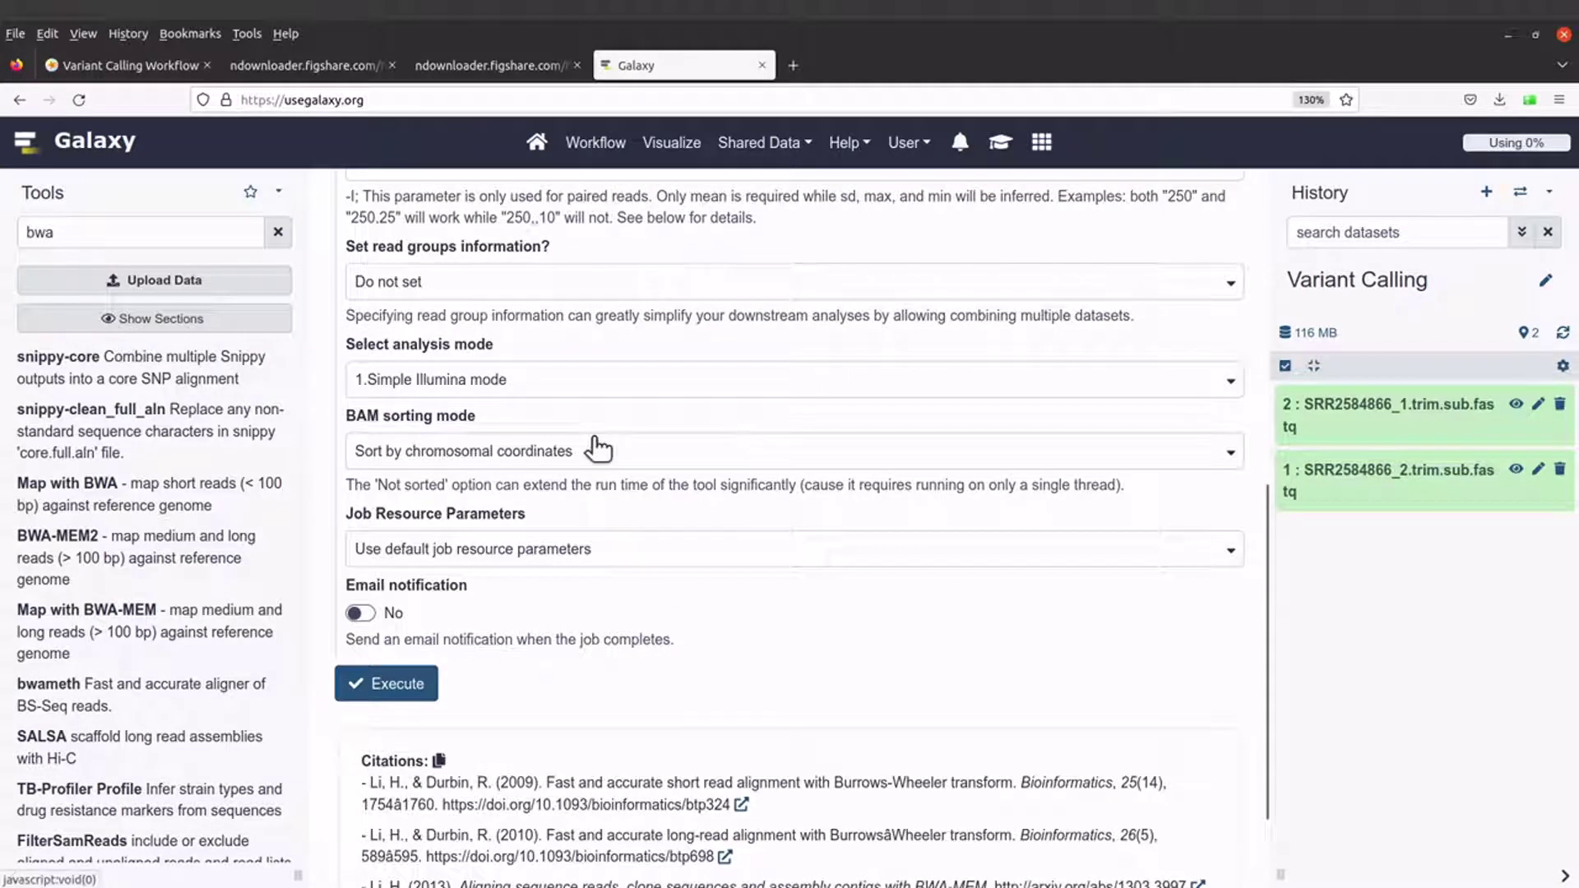
left_click(547, 380)
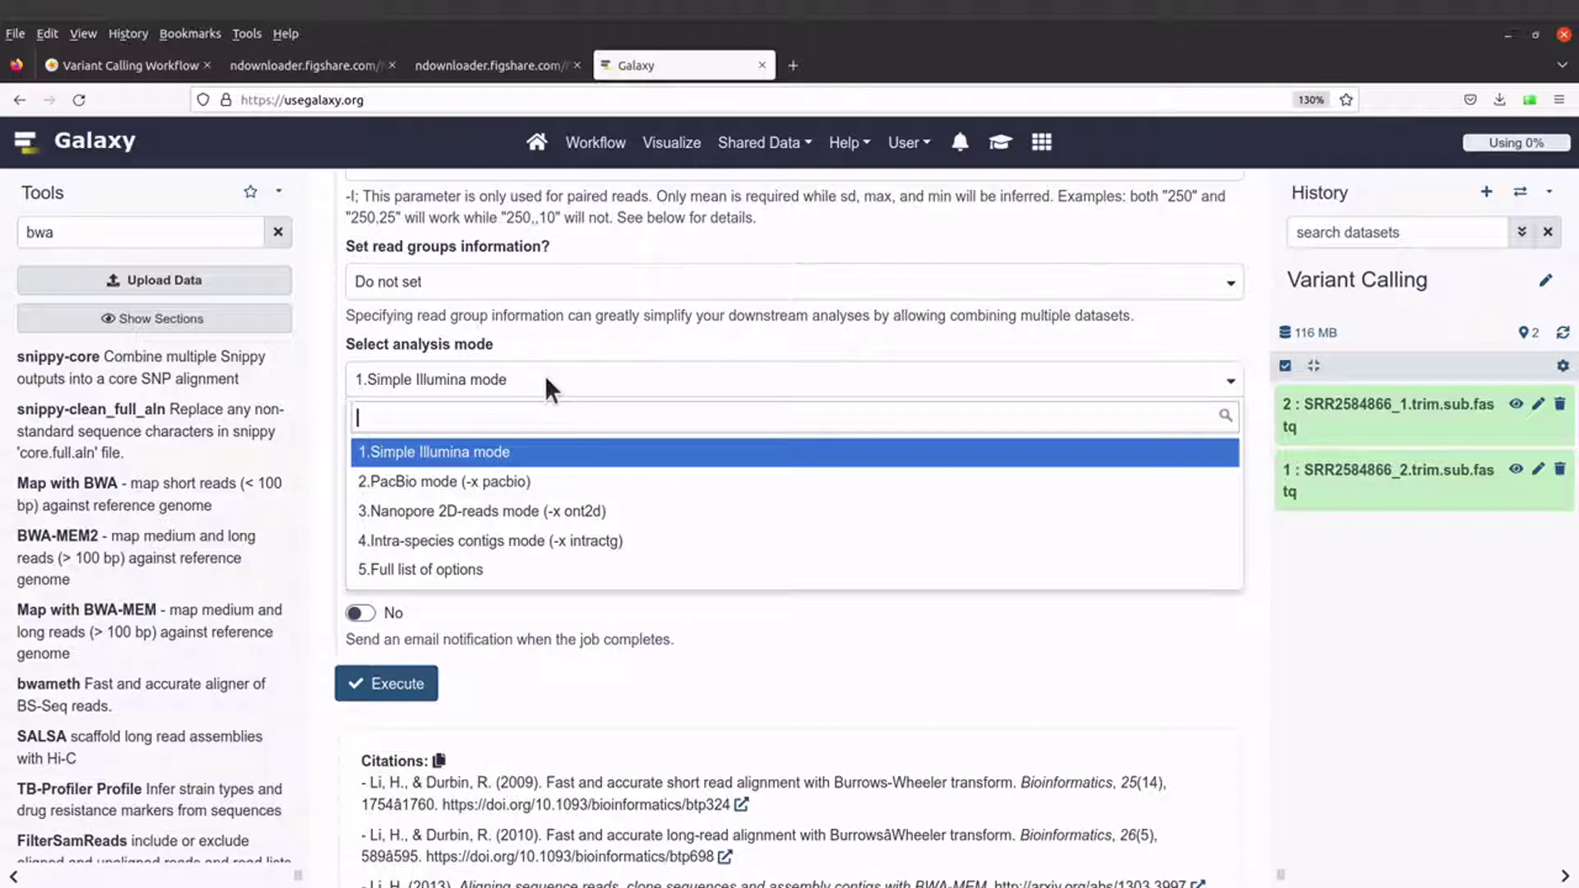
left_click(487, 461)
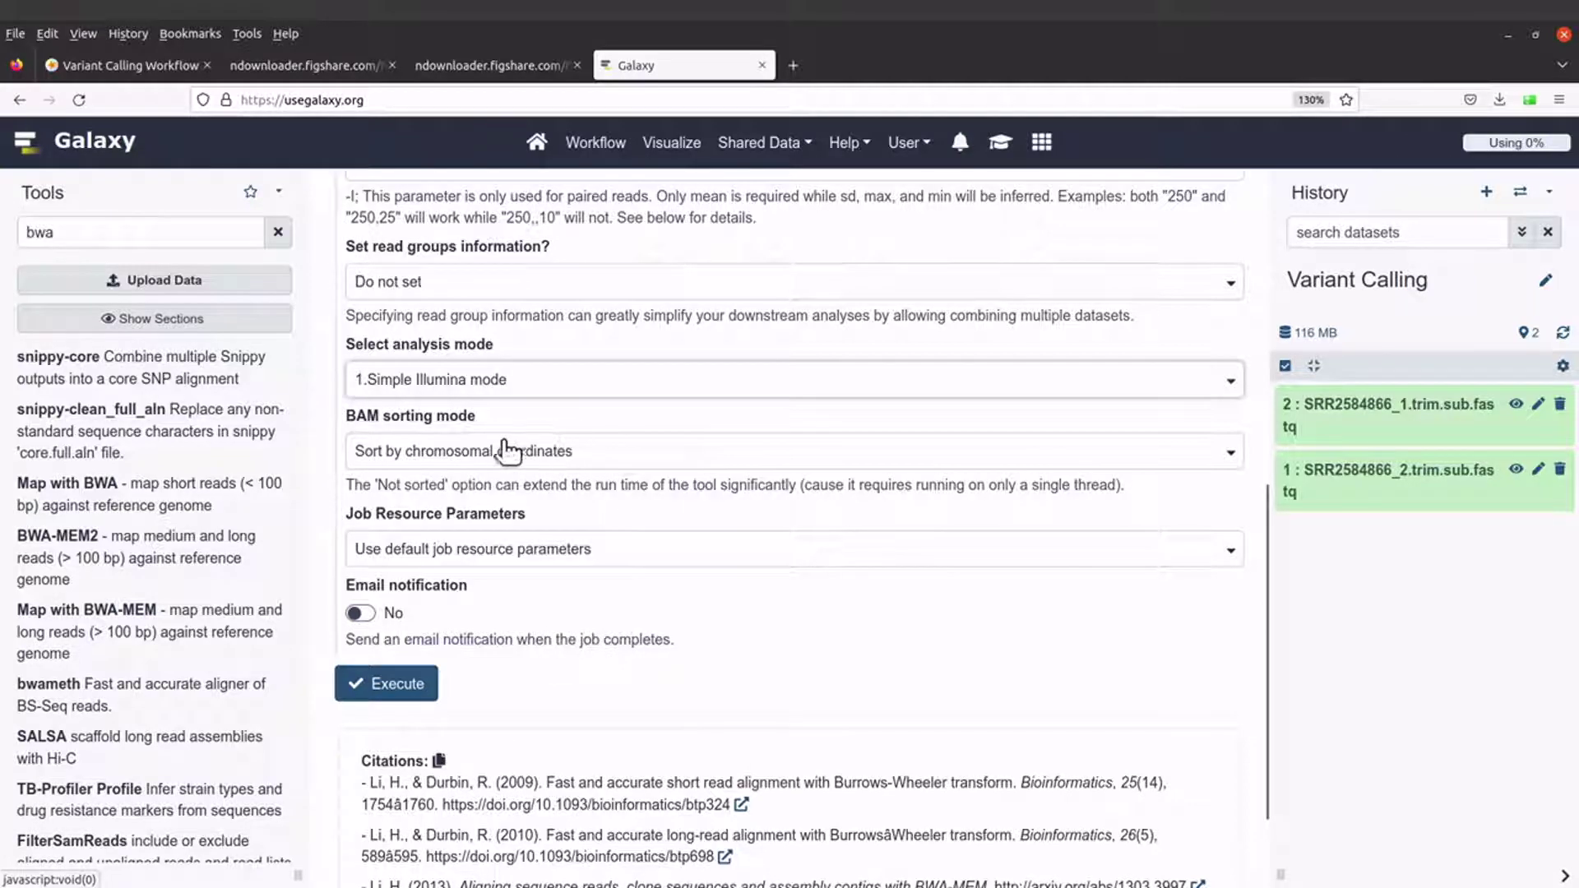
- Execute the Map with BWA-MEM job with default job resource parameters and sorting by chromosomal coordinates
scroll(663, 501, "down", 2)
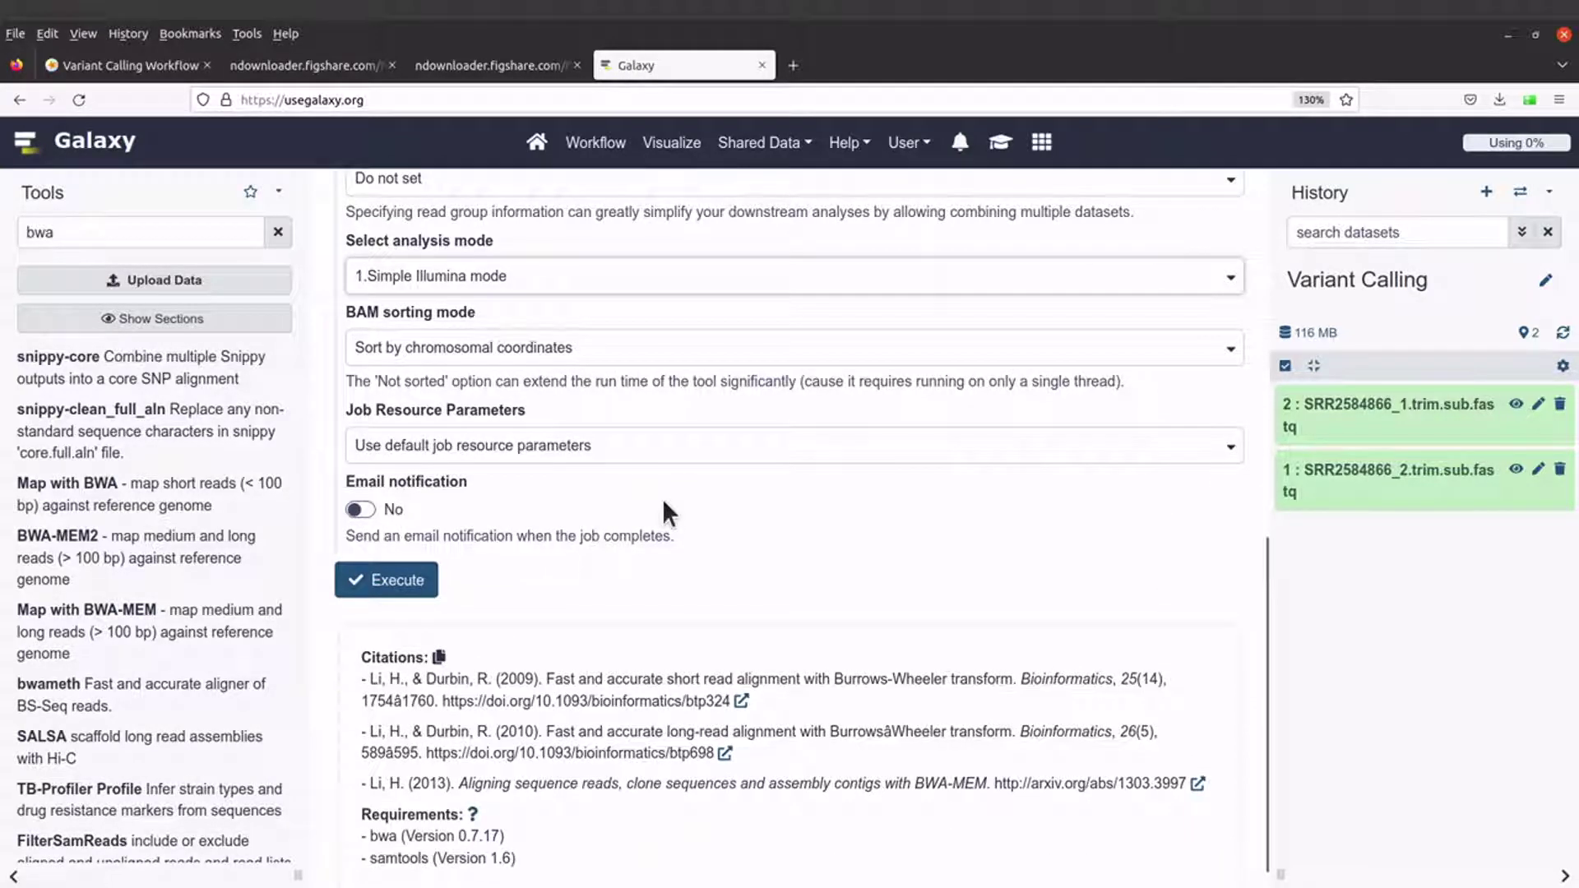
scroll(663, 510, "up", 2)
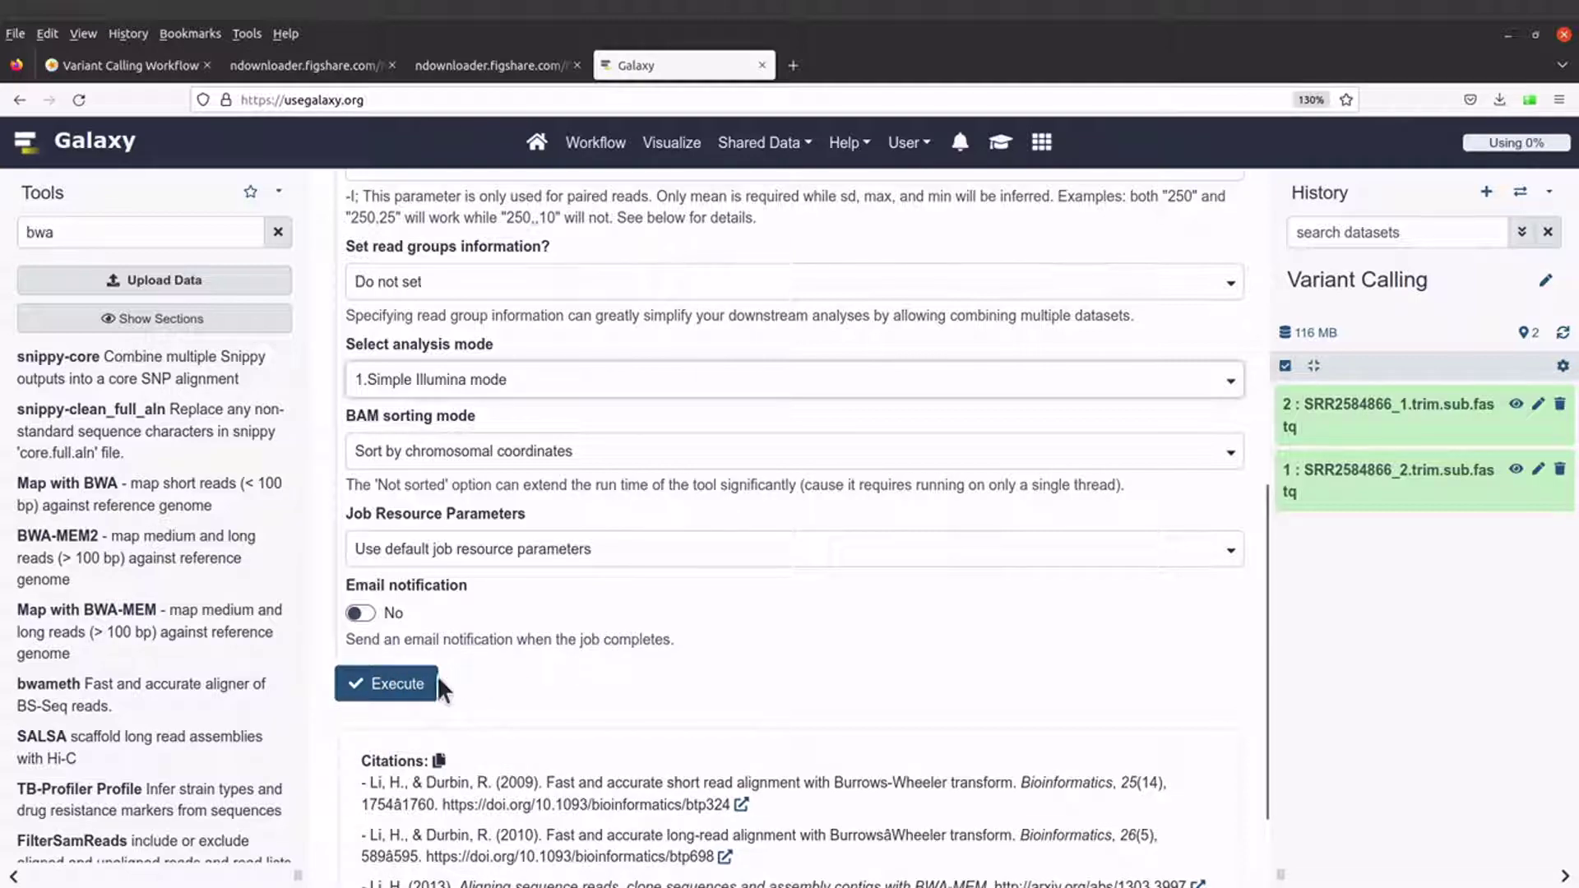
left_click(394, 687)
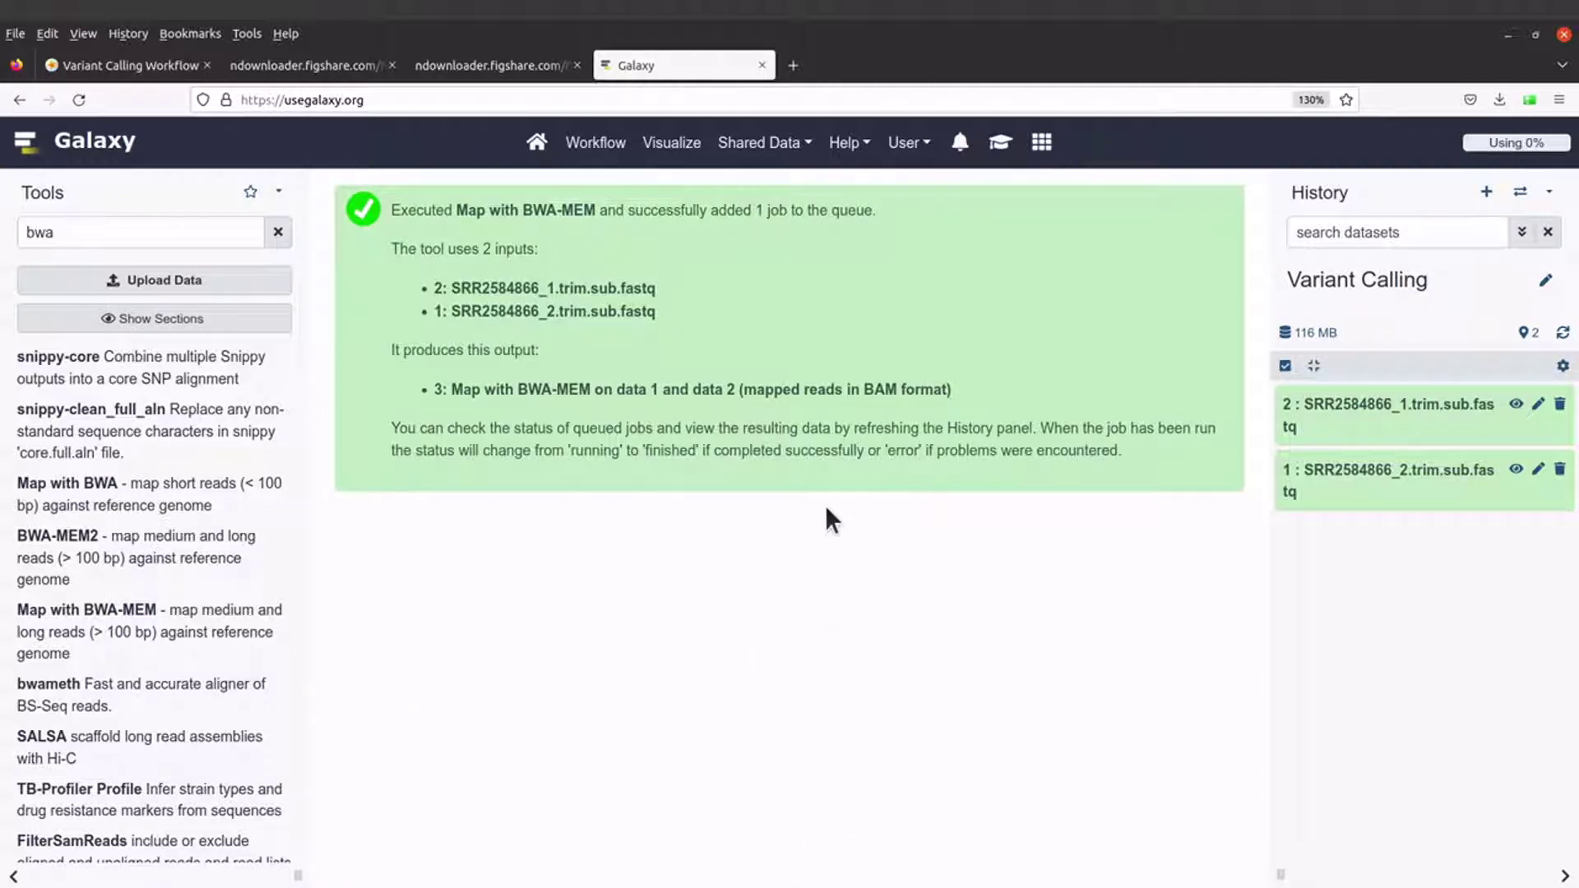